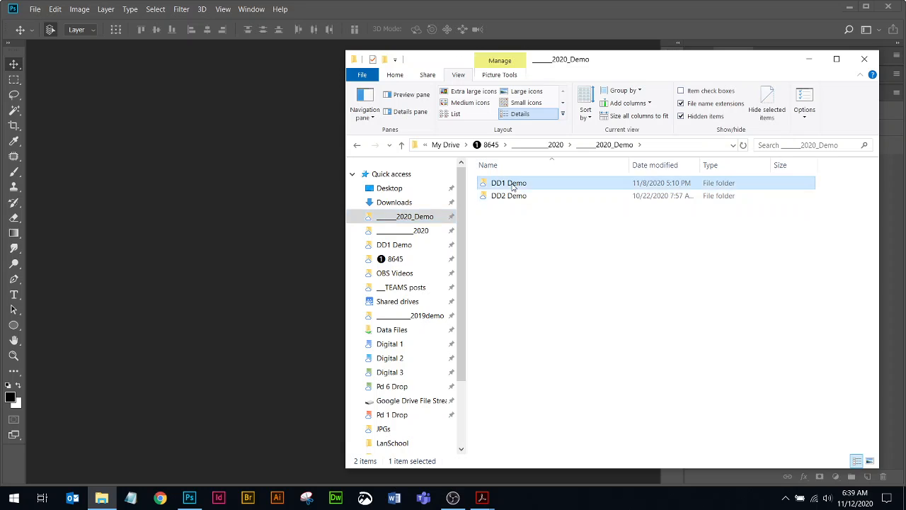
# Open building.jpg from the JPGs folder inside DD1 Demo's Selections_Demo folder in Photoshop.
pyautogui.click(511, 205)
pyautogui.doubleClick(511, 204)
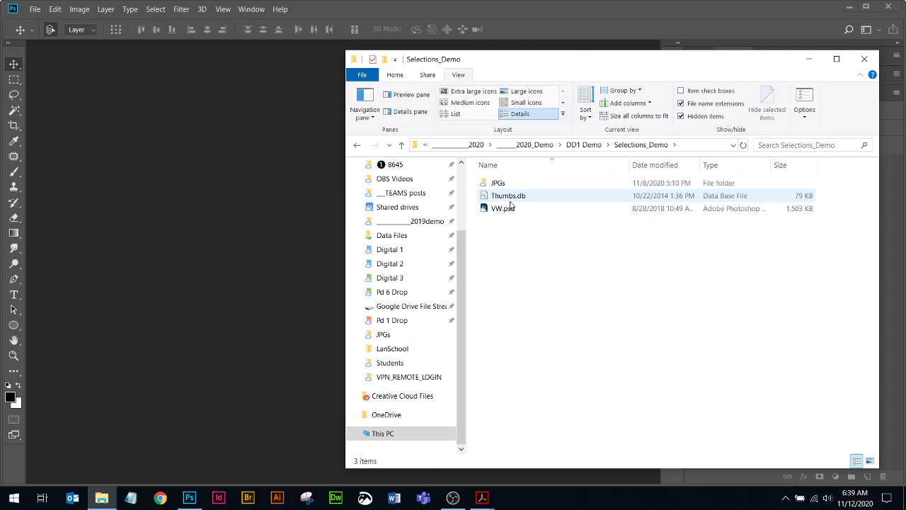
pyautogui.doubleClick(498, 184)
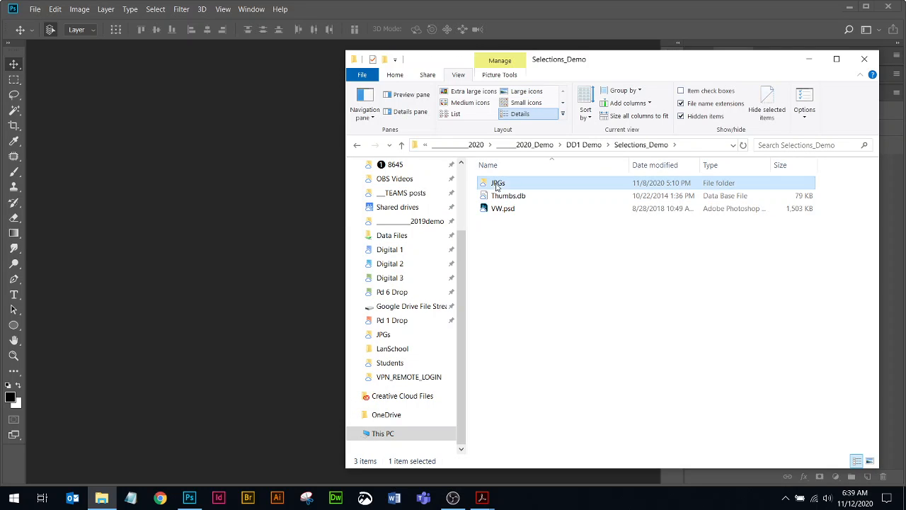
pyautogui.moveTo(497, 186); pyautogui.dragTo(200, 204)
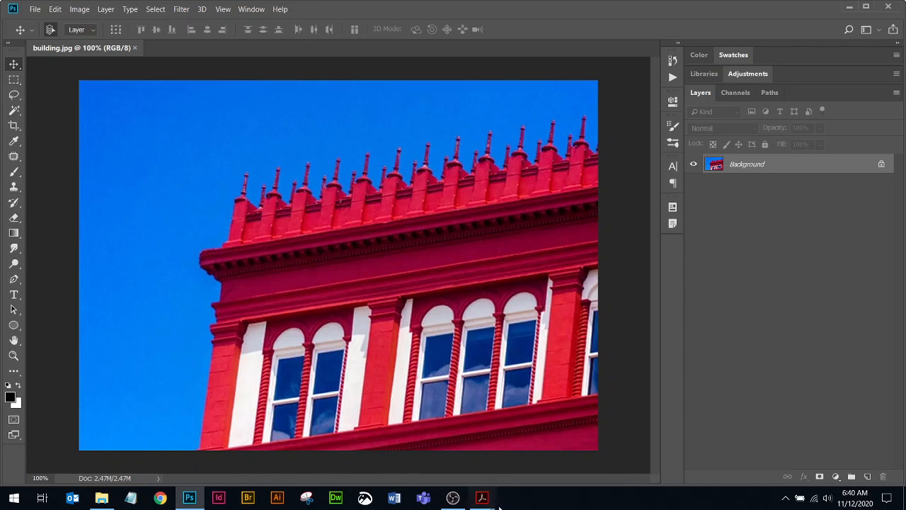
# Review the selection tools and their quick keys in PS Quick Keys.pdf at 125% zoom, and return to Photoshop.
pyautogui.moveTo(489, 501)
pyautogui.click(551, 453)
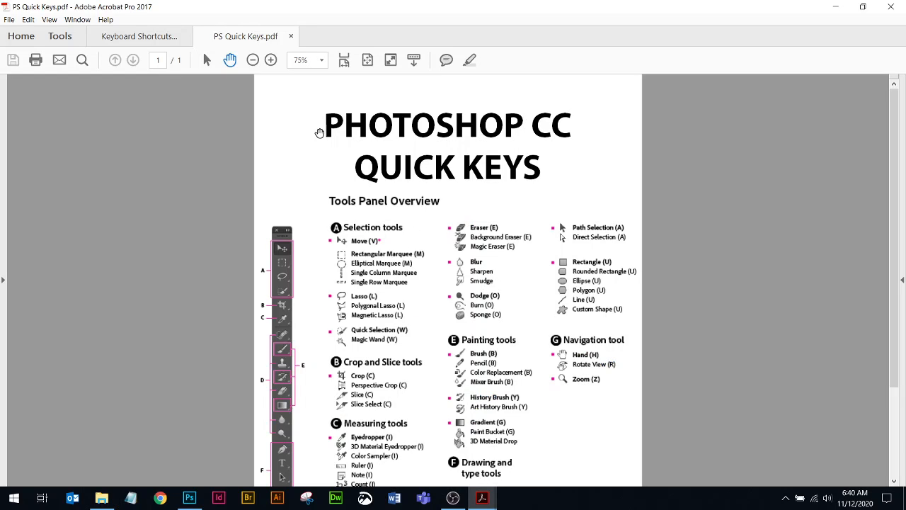
pyautogui.click(270, 60)
pyautogui.click(270, 60)
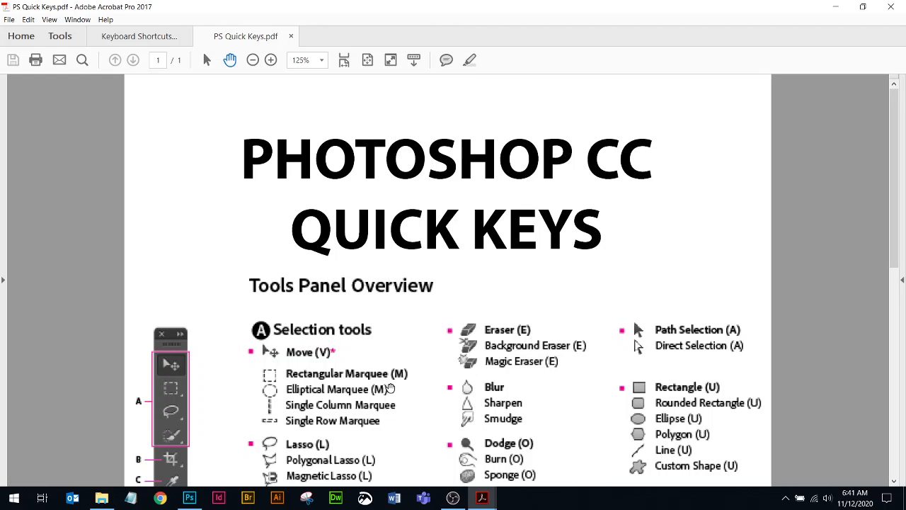
pyautogui.click(837, 11)
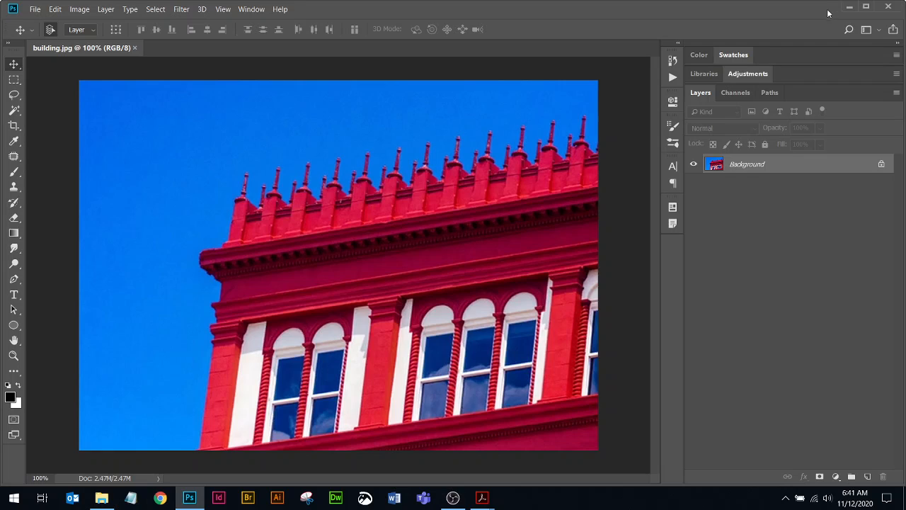
# Switch through several tools, including Rectangular Marquee, Lasso, Magic Wand, Crop and Patch, to compare their options.
pyautogui.press('m')
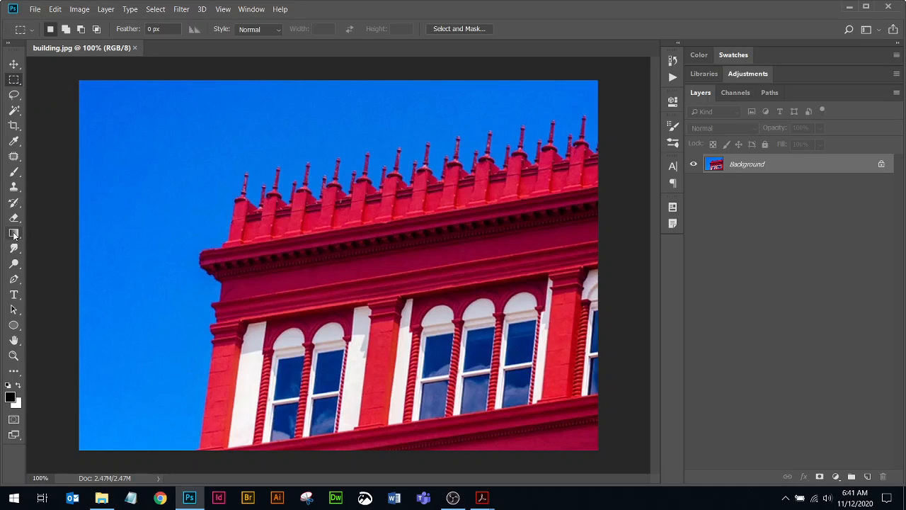
pyautogui.click(19, 327)
pyautogui.click(14, 94)
pyautogui.click(14, 110)
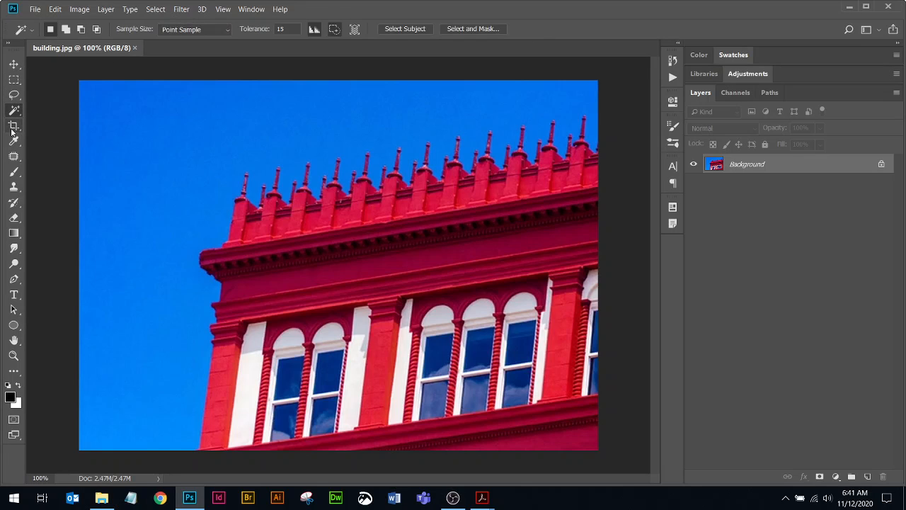
pyautogui.click(14, 126)
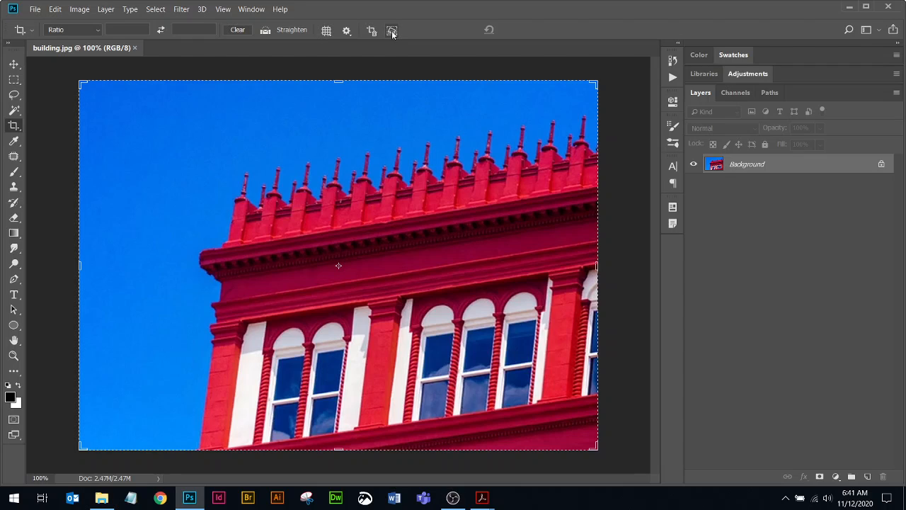
pyautogui.click(20, 158)
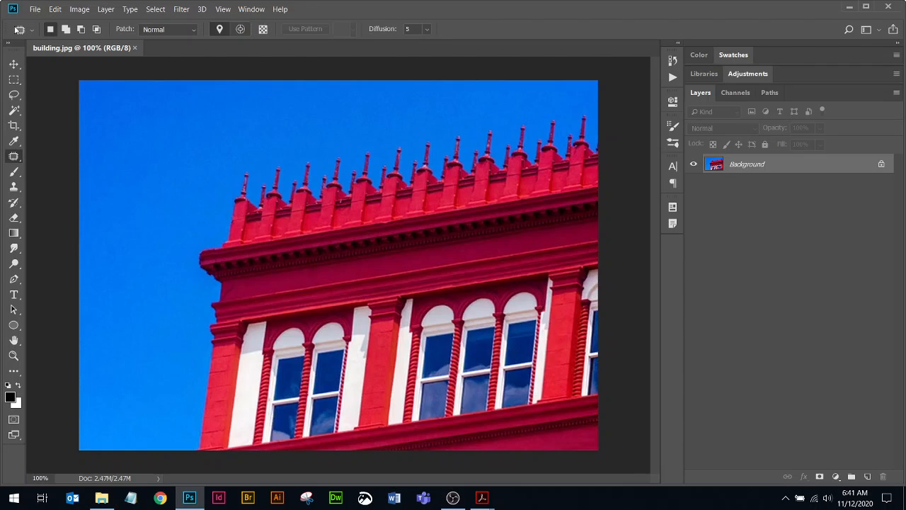
# Choose the Rectangular Marquee Tool from the group of marquee tools.
pyautogui.click(15, 80)
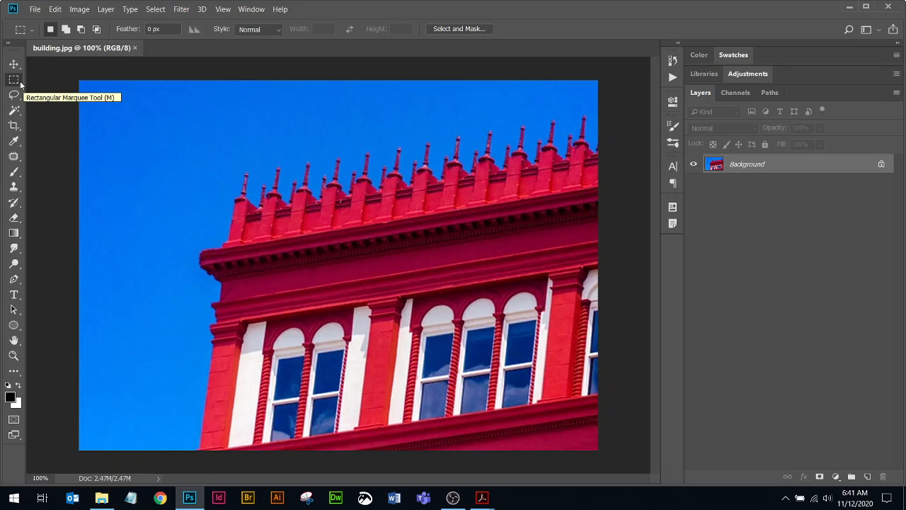
pyautogui.rightClick(20, 83)
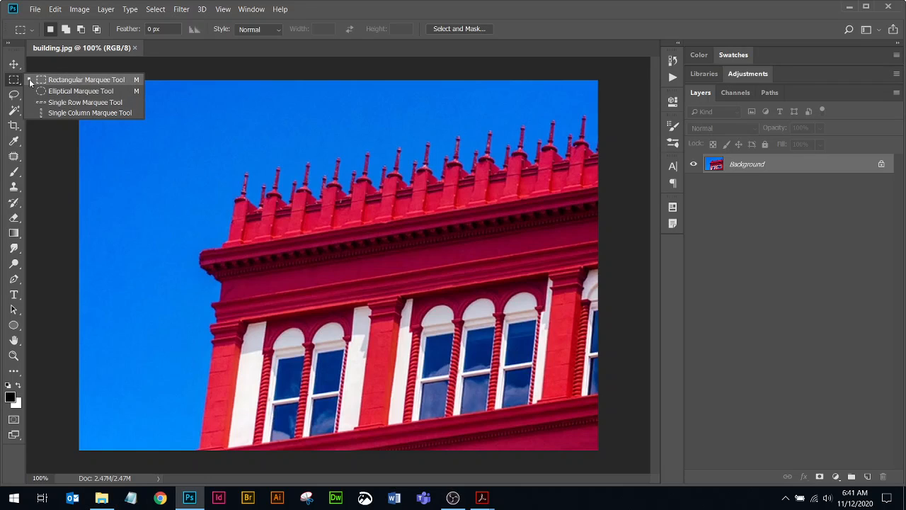
pyautogui.click(75, 82)
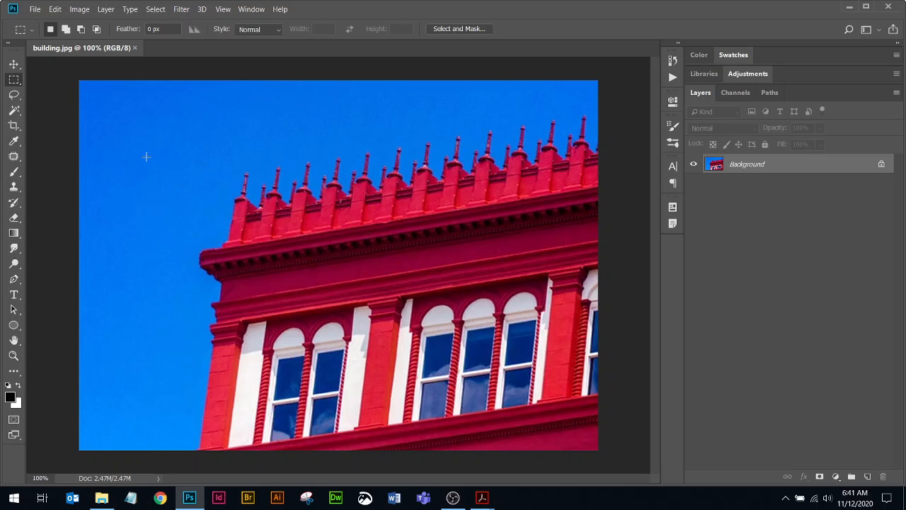
# Draw a series of practice rectangular selections across the sky and building, ending with a large one around the roof corner.
pyautogui.moveTo(159, 162); pyautogui.dragTo(368, 296)
pyautogui.moveTo(322, 265); pyautogui.dragTo(452, 330)
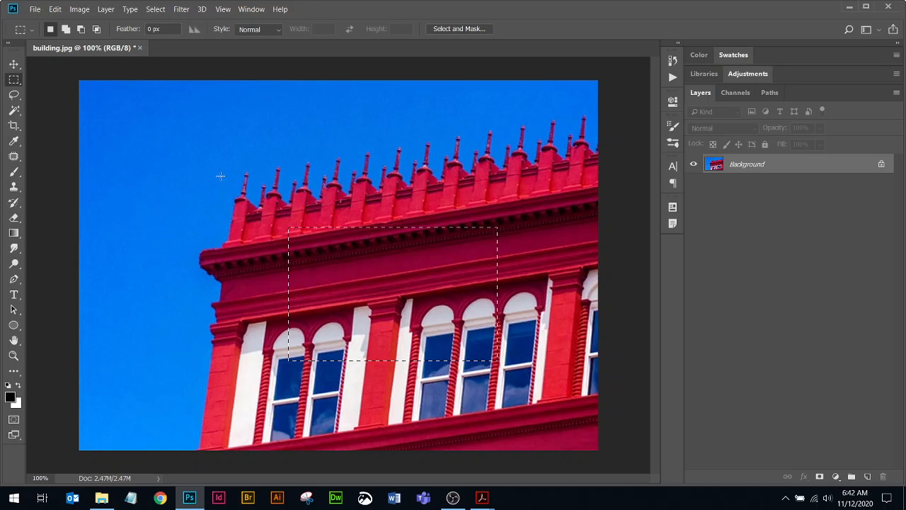
pyautogui.moveTo(182, 157); pyautogui.dragTo(328, 232)
pyautogui.moveTo(349, 128); pyautogui.dragTo(455, 197)
pyautogui.moveTo(208, 245); pyautogui.dragTo(318, 313)
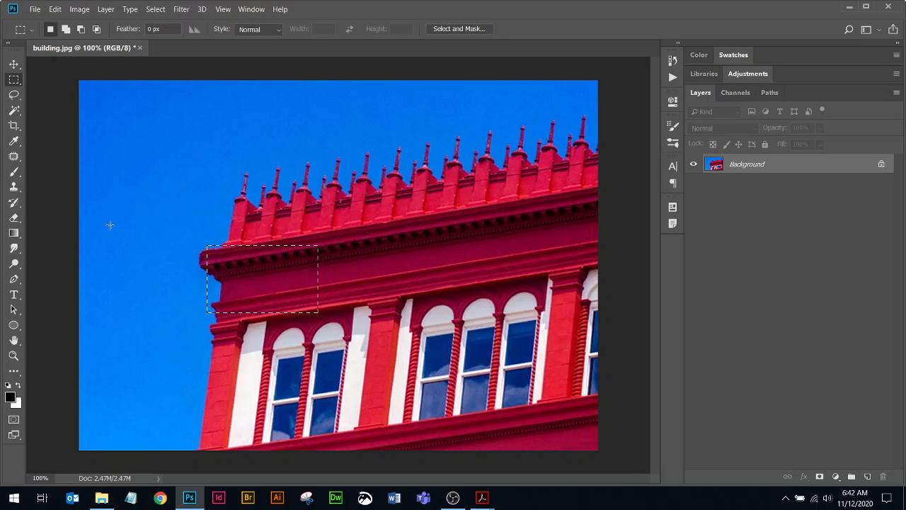
pyautogui.click(130, 163)
pyautogui.moveTo(272, 279); pyautogui.dragTo(356, 324)
pyautogui.moveTo(394, 201); pyautogui.dragTo(491, 265)
pyautogui.moveTo(346, 342); pyautogui.dragTo(422, 373)
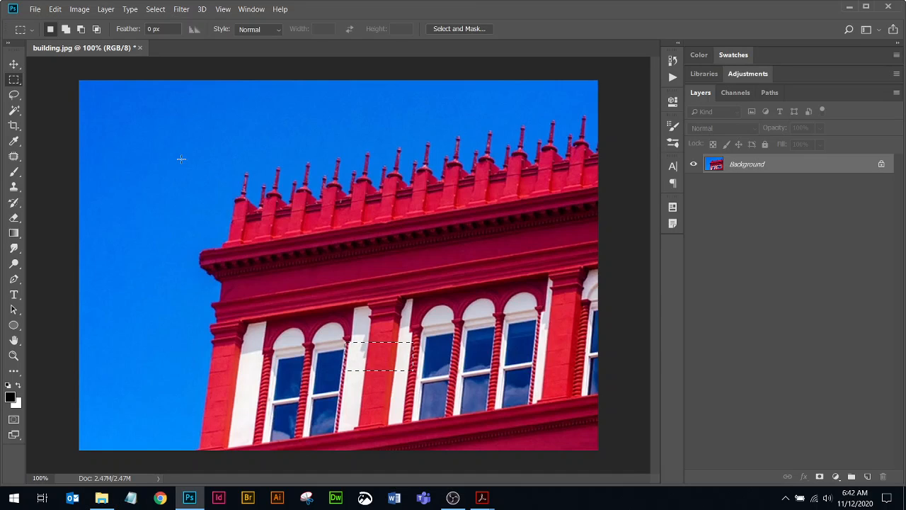
pyautogui.moveTo(182, 161); pyautogui.dragTo(428, 324)
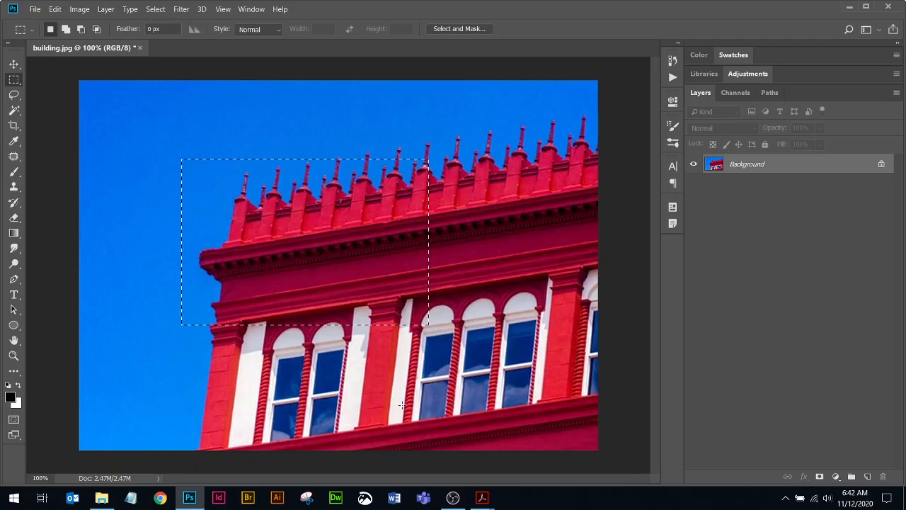
# Look up the deselect shortcut in Keyboard Shortcuts 2020.pdf and return to Photoshop.
pyautogui.moveTo(489, 500)
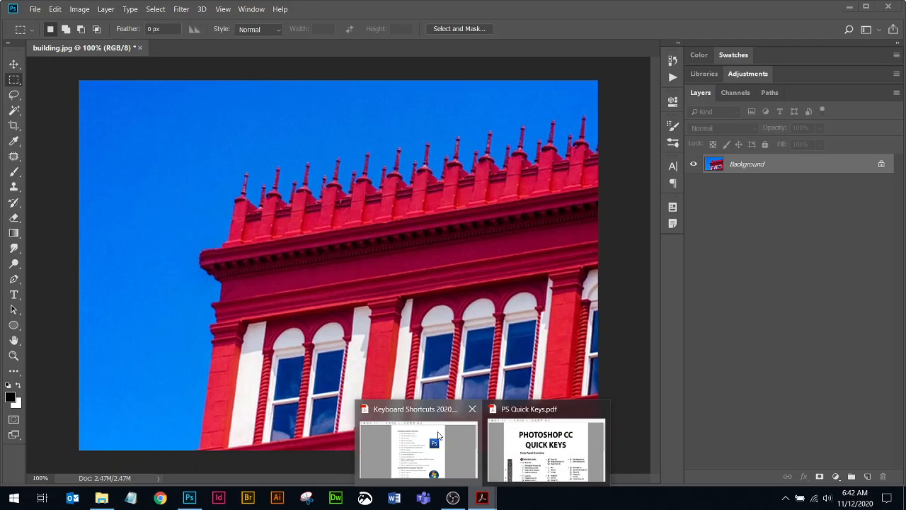
pyautogui.click(457, 409)
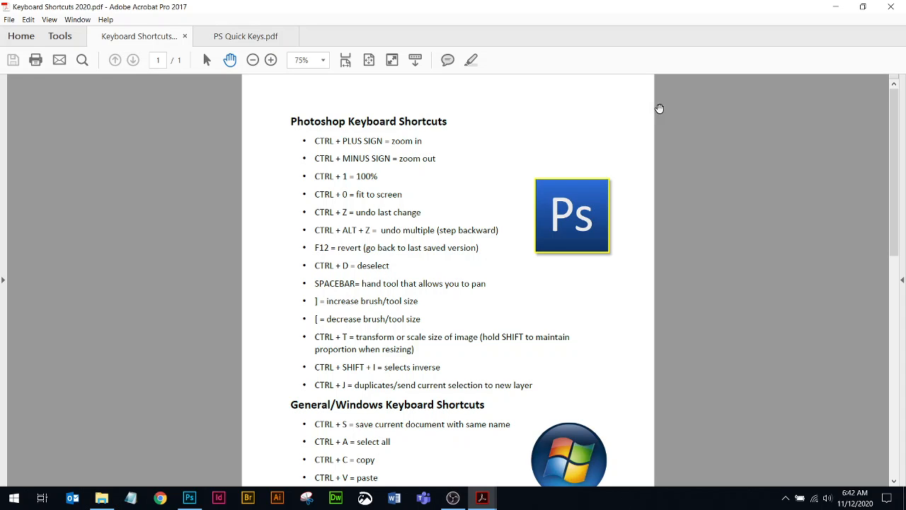
pyautogui.click(192, 498)
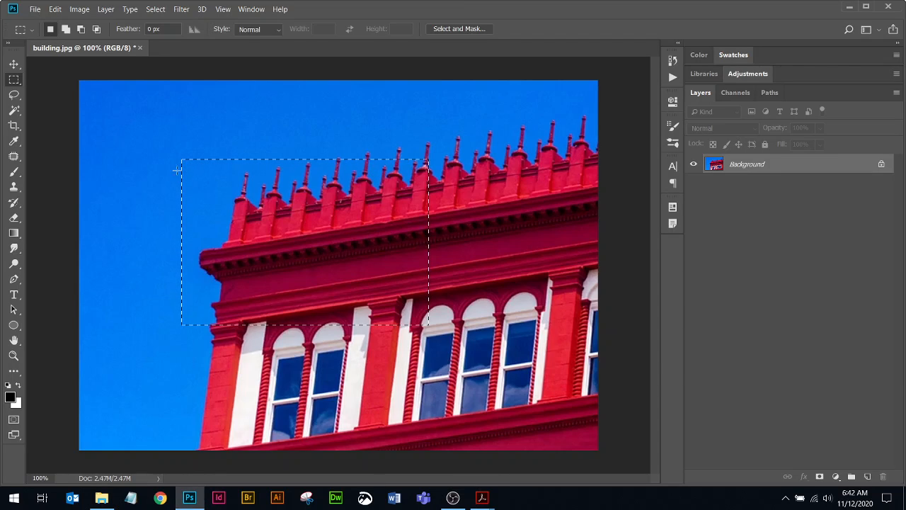
# Clear the selection, and practise selecting and deselecting a rectangle on the building's upper wall.
pyautogui.click(202, 326)
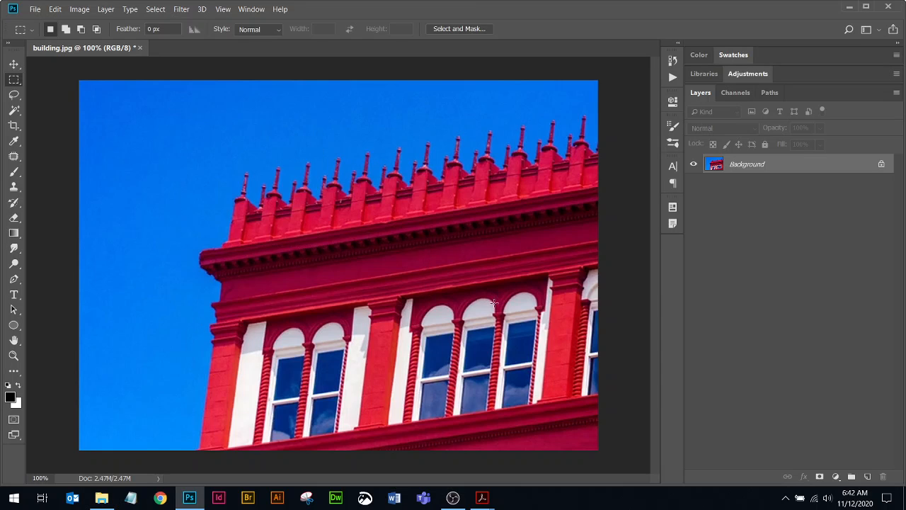
pyautogui.moveTo(232, 210); pyautogui.dragTo(395, 306)
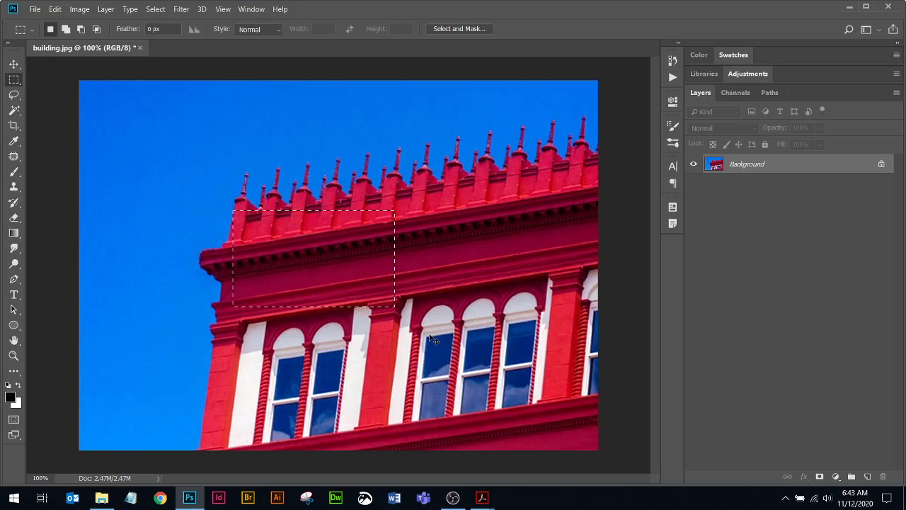
pyautogui.click(429, 336)
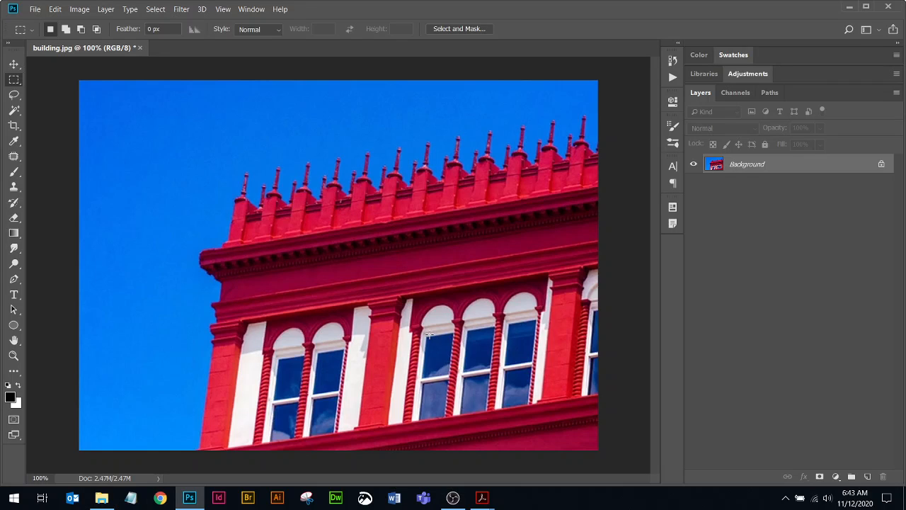
# Try to delete a rectangular area around the building's corner from the locked Background layer.
pyautogui.moveTo(156, 172); pyautogui.dragTo(356, 325)
pyautogui.hotkey('shift', 'F5')
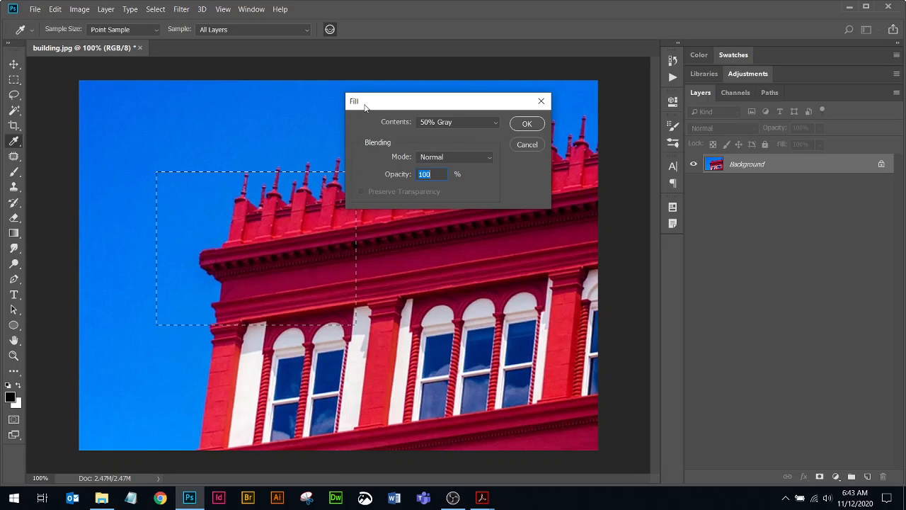
pyautogui.click(527, 145)
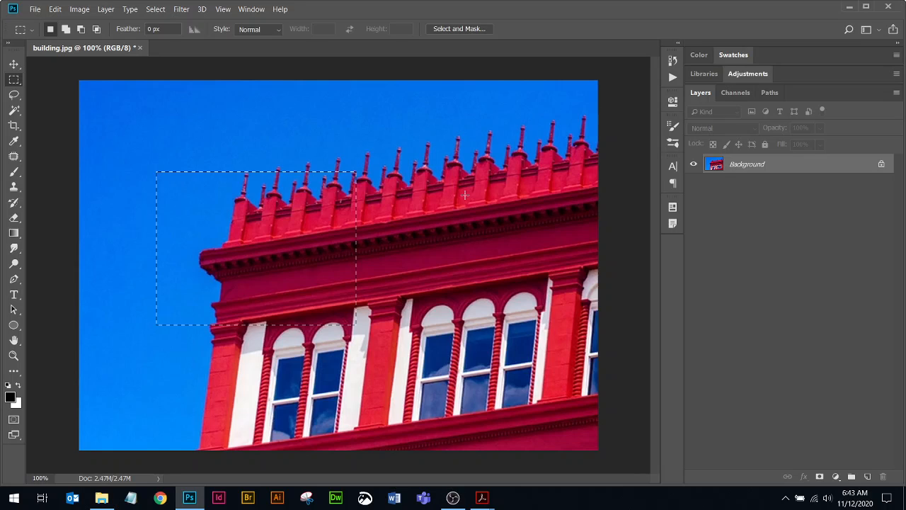
pyautogui.click(464, 194)
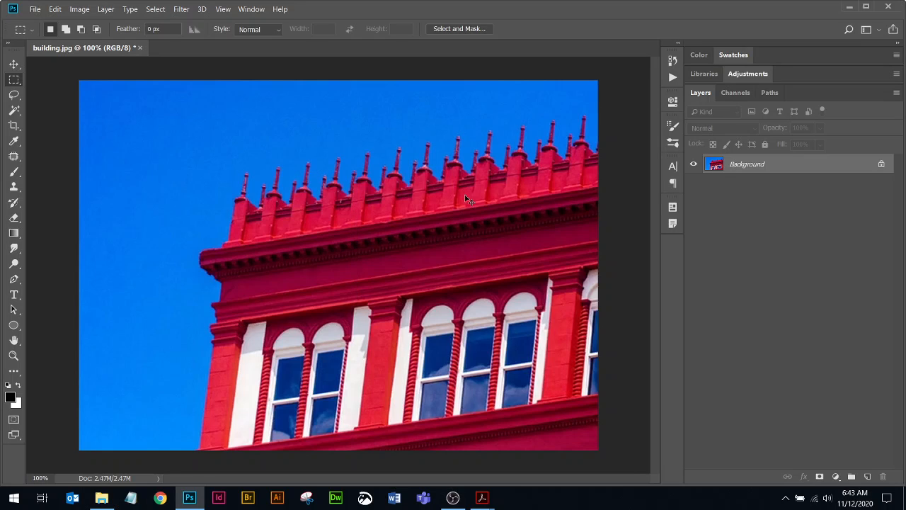
# Convert the Background into an unlocked layer named Layer 0 and undo the conversion.
pyautogui.doubleClick(716, 164)
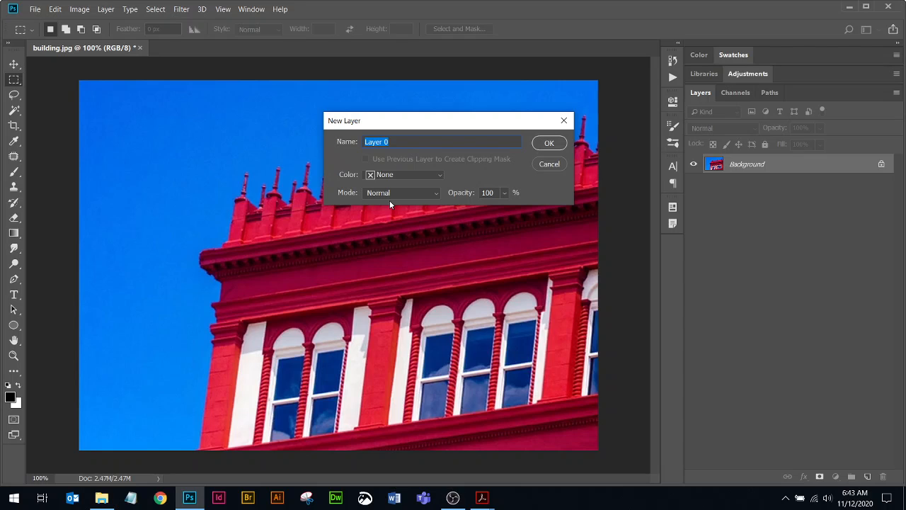
pyautogui.click(552, 145)
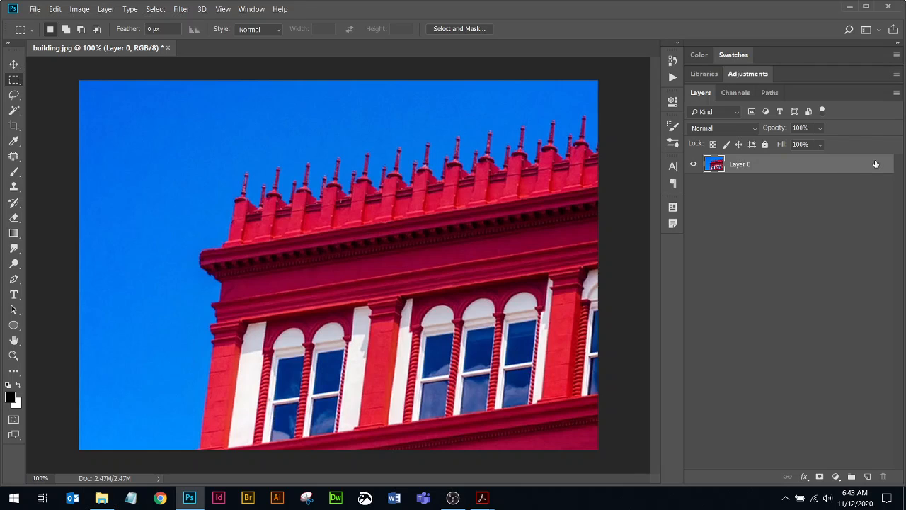
pyautogui.hotkey('ctrl', 'z')
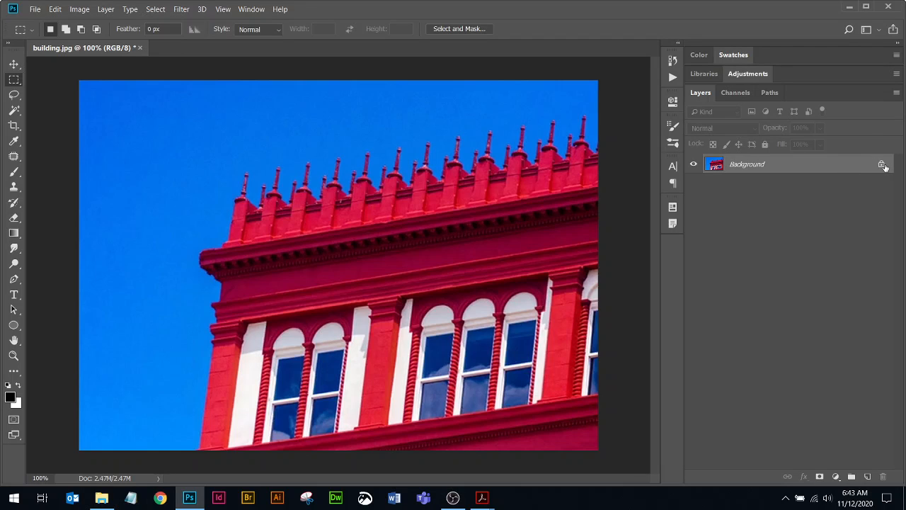
# Convert the locked Background into a regular layer named Layer 0.
pyautogui.doubleClick(717, 165)
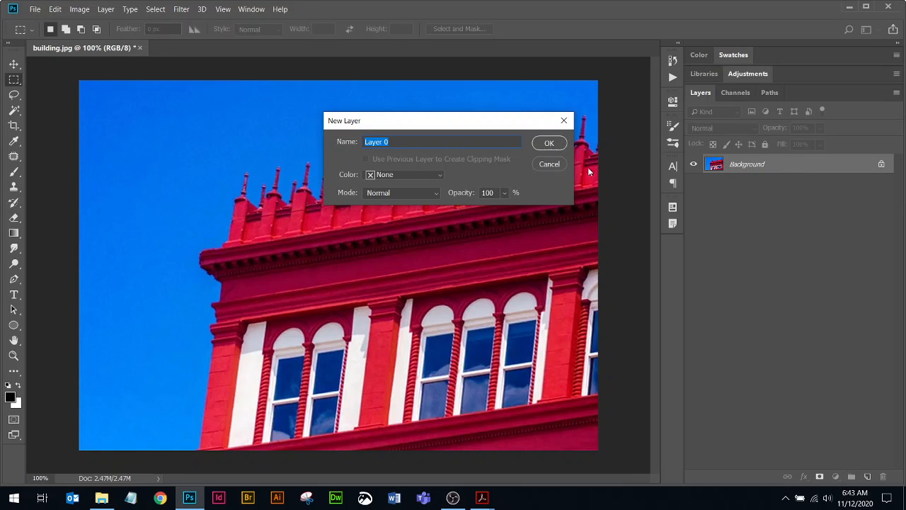
pyautogui.click(550, 144)
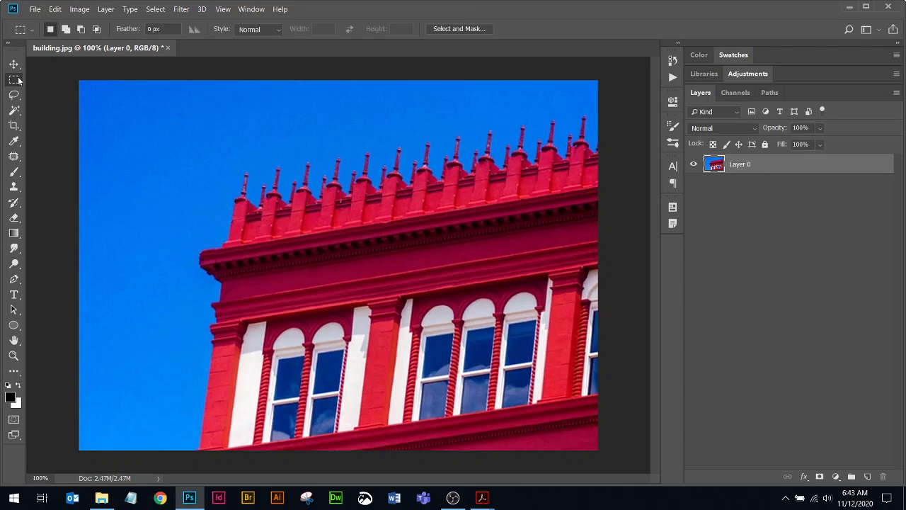
# Delete a large rectangular area around the roof's corner and a smaller one on the wall above the windows.
pyautogui.moveTo(177, 149); pyautogui.dragTo(367, 279)
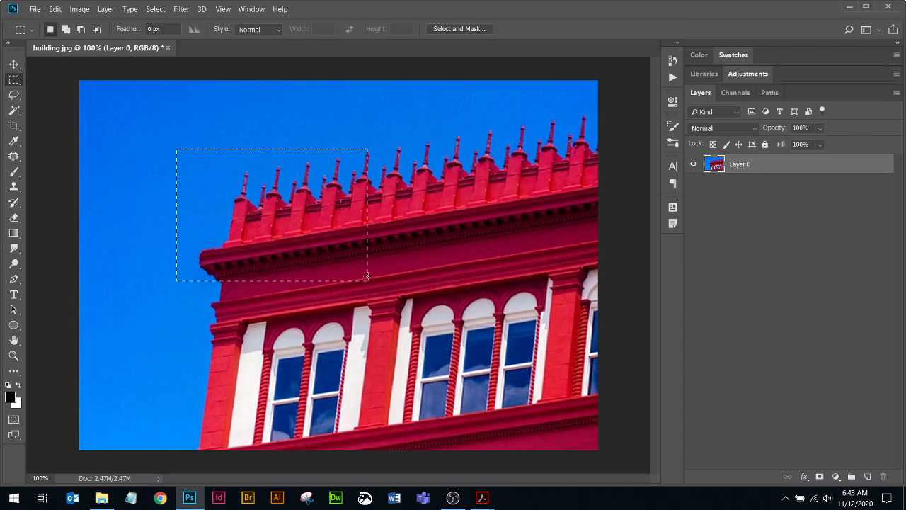
pyautogui.press('Delete')
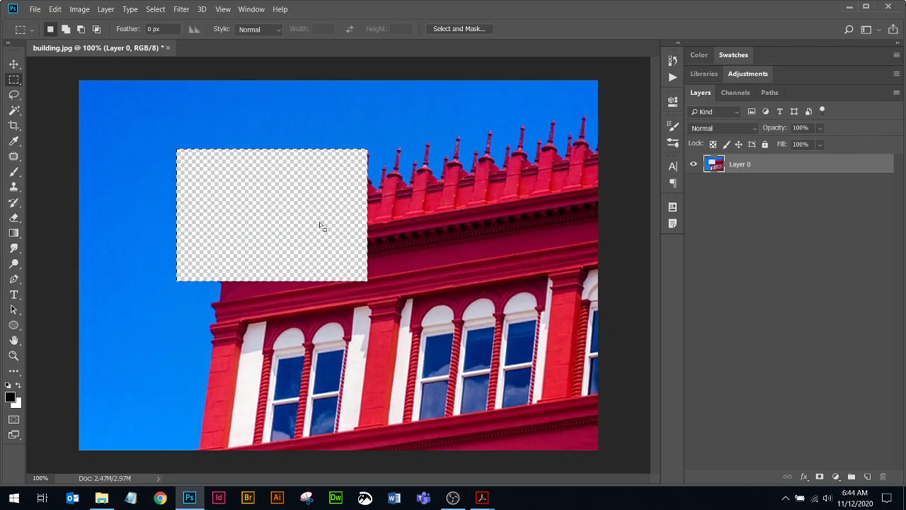
pyautogui.moveTo(444, 252); pyautogui.dragTo(504, 298)
pyautogui.press('Delete')
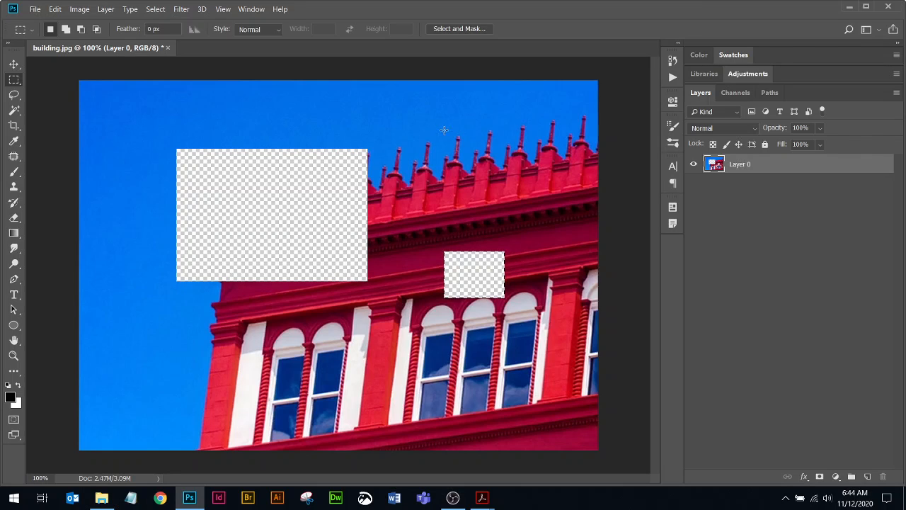
# Delete small rectangular areas from the roof spires, the middle window of the right-hand group and the pillar at the building's outer edge.
pyautogui.moveTo(444, 130); pyautogui.dragTo(477, 166)
pyautogui.press('Delete')
pyautogui.moveTo(334, 354); pyautogui.dragTo(391, 387)
pyautogui.moveTo(454, 351); pyautogui.dragTo(488, 376)
pyautogui.press('Delete')
pyautogui.moveTo(524, 314); pyautogui.dragTo(566, 352)
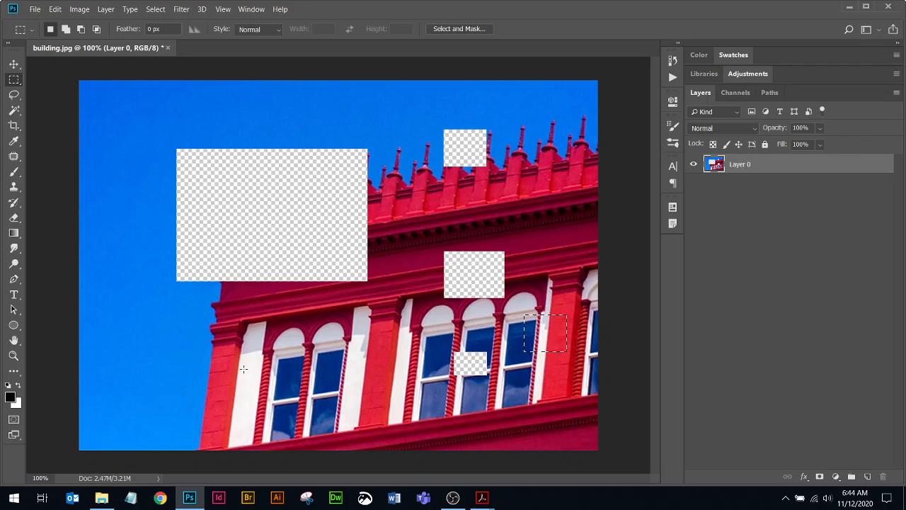
pyautogui.moveTo(204, 359); pyautogui.dragTo(242, 382)
pyautogui.press('Delete')
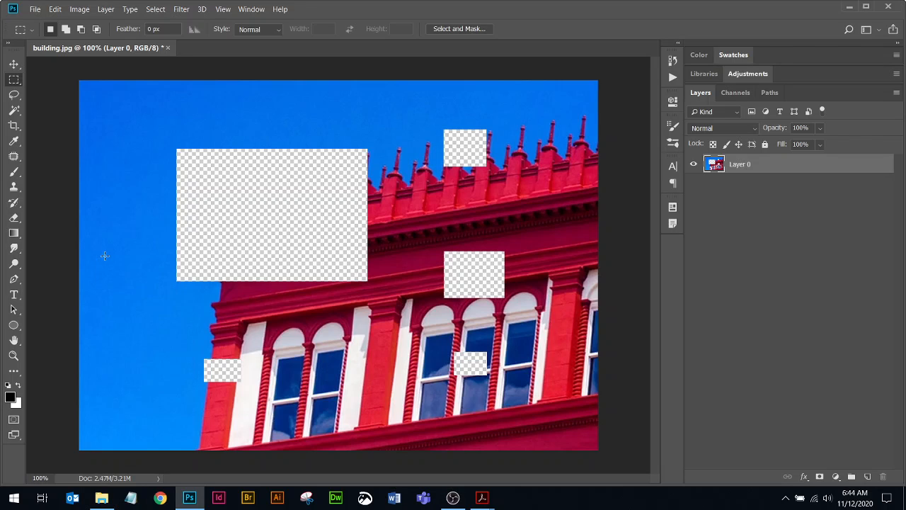
# Delete a large square area beside the outer pillar, a small rectangle on the parapet and another square over the windows.
pyautogui.moveTo(112, 263); pyautogui.dragTo(228, 379)
pyautogui.press('Delete')
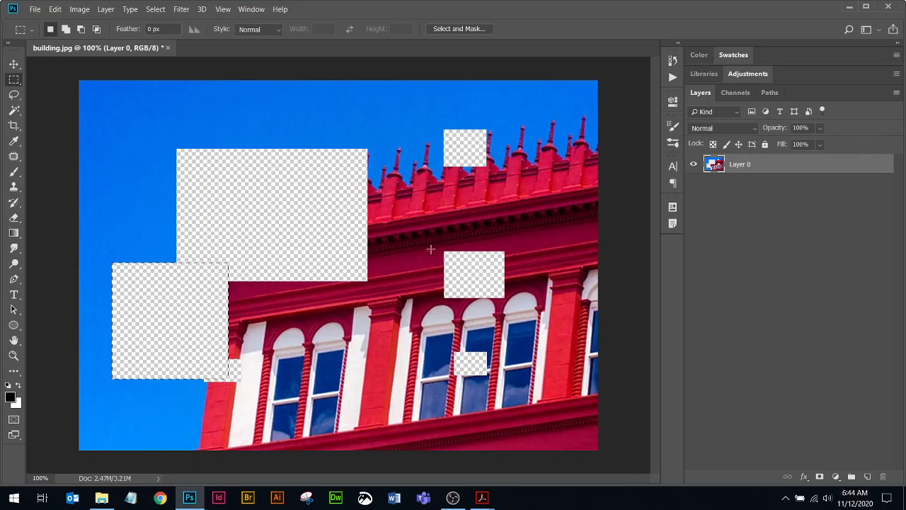
pyautogui.moveTo(414, 172); pyautogui.dragTo(449, 202)
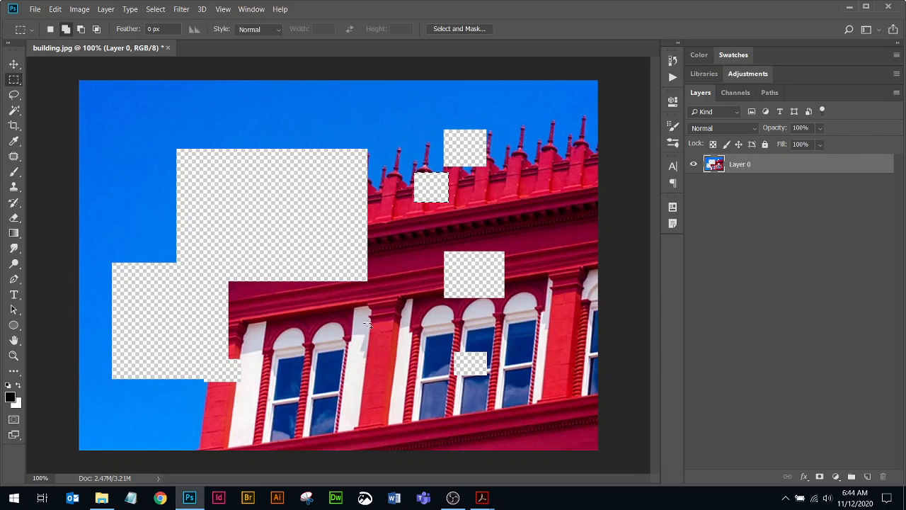
pyautogui.moveTo(368, 324); pyautogui.dragTo(462, 420)
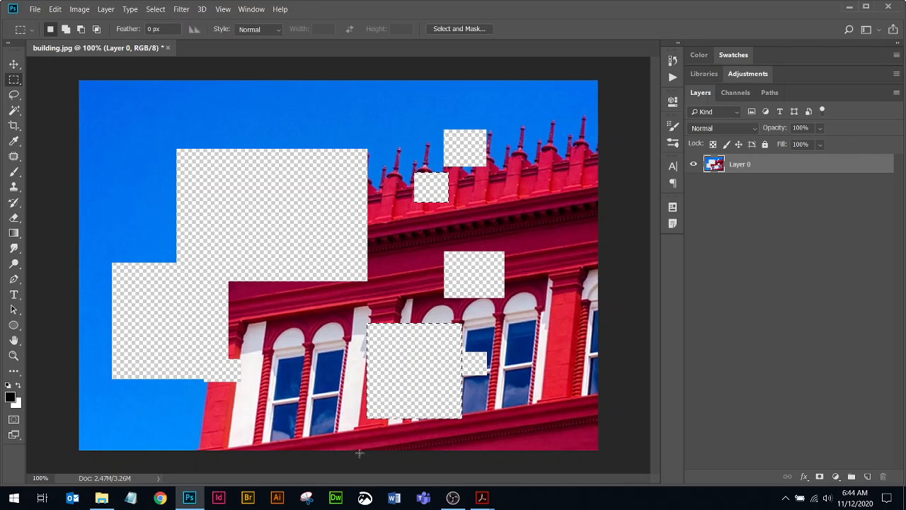
# Look up the revert shortcut in Keyboard Shortcuts 2020.pdf in Acrobat and return to Photoshop.
pyautogui.moveTo(483, 499)
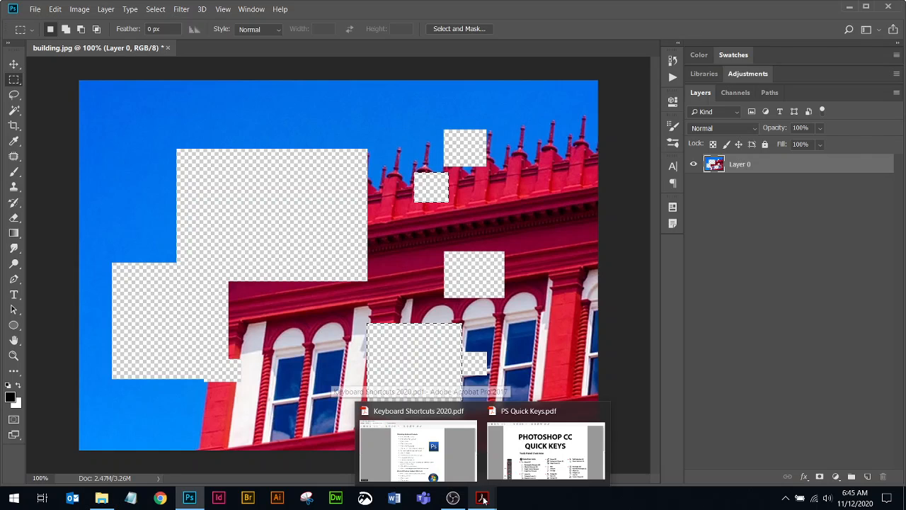
pyautogui.click(464, 447)
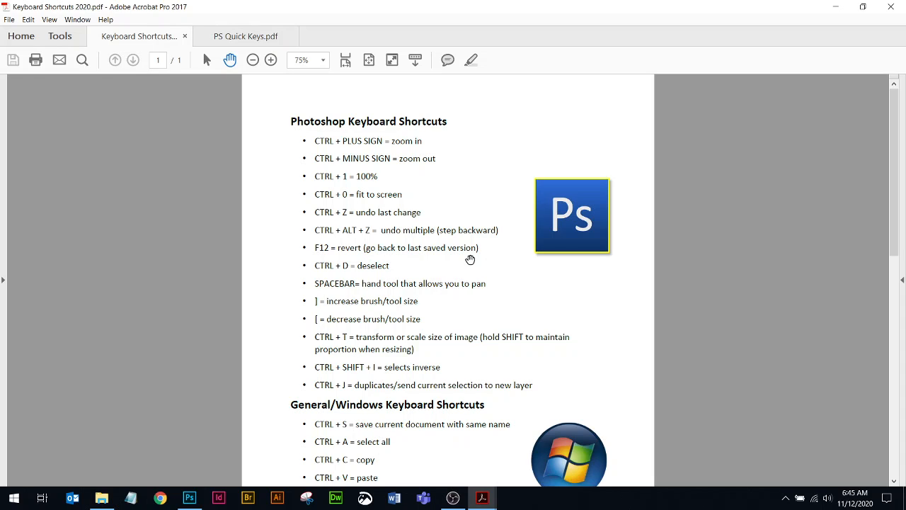
pyautogui.click(189, 498)
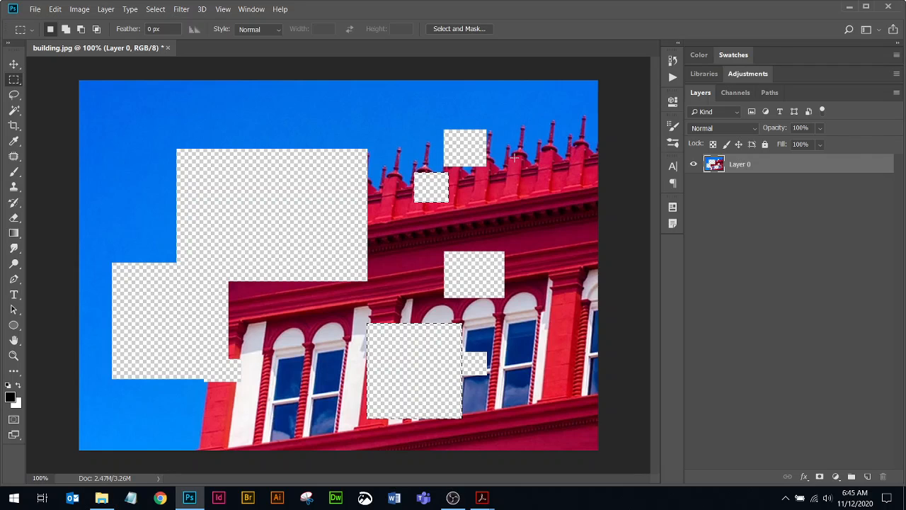
# Revert building.jpg to its last saved version and convert the locked Background into a regular layer named Layer 0.
pyautogui.press('F12')
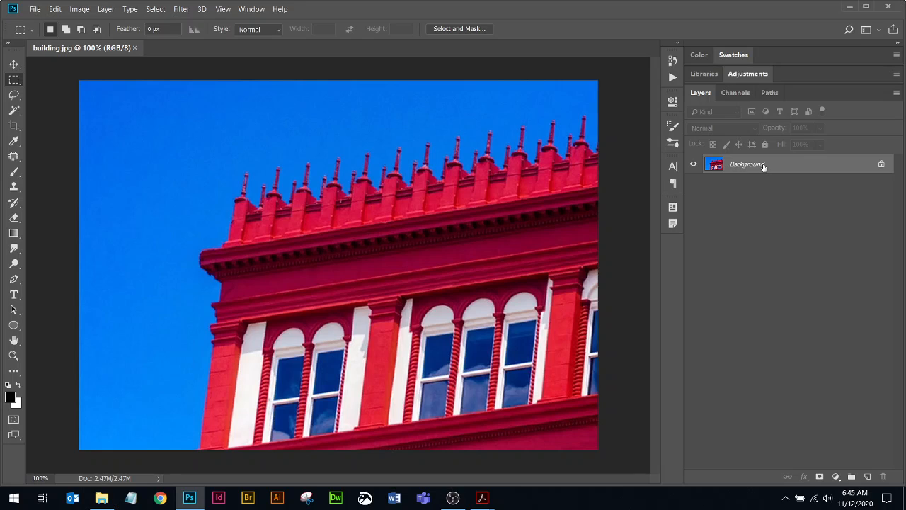
pyautogui.doubleClick(716, 165)
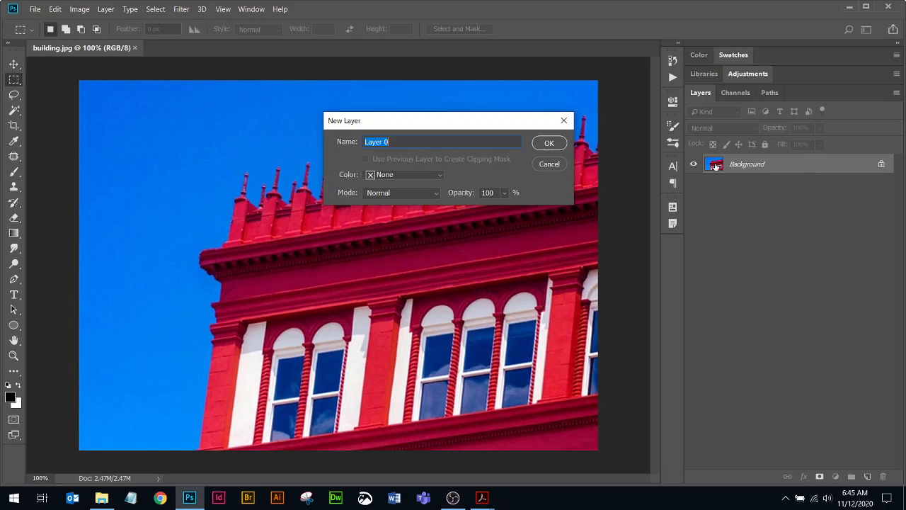
pyautogui.click(542, 143)
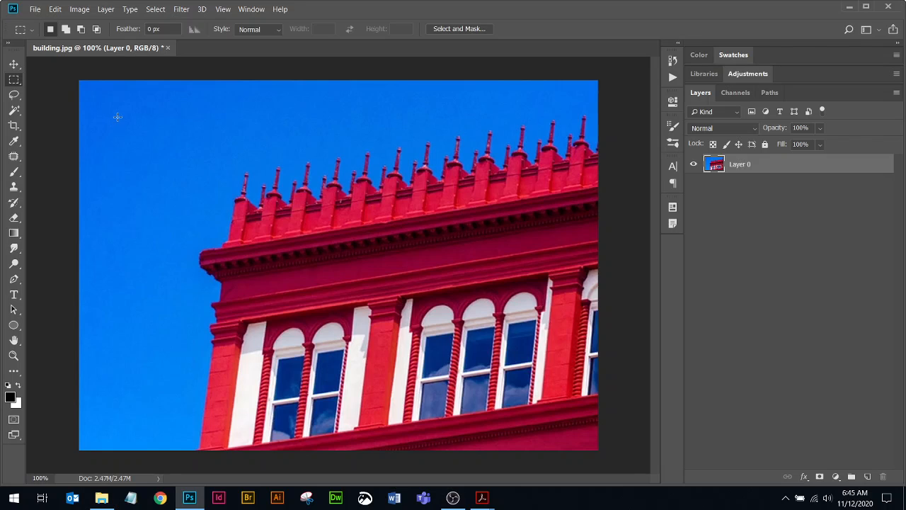
# Select a rectangle of sky beside the roof corner and add four overlapping rectangles around it to form one combined selection.
pyautogui.moveTo(119, 117); pyautogui.dragTo(237, 225)
pyautogui.press('shift')
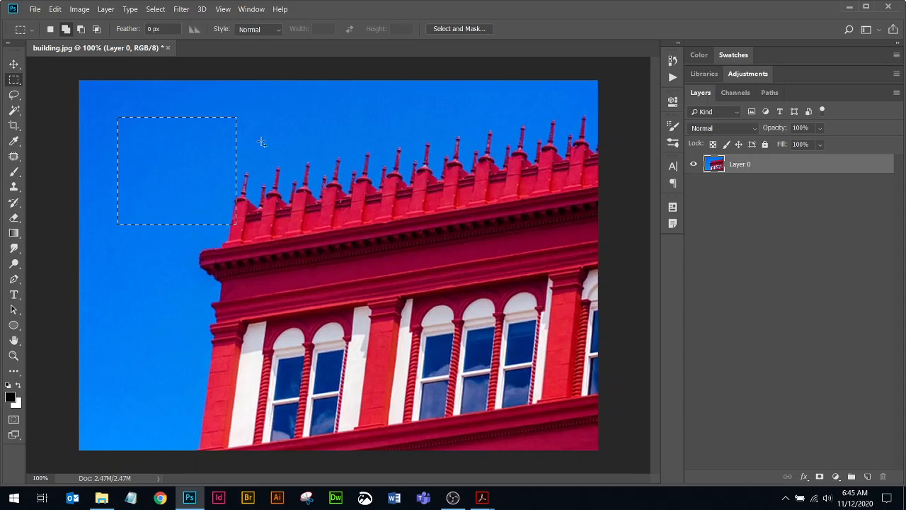
pyautogui.press('shift')
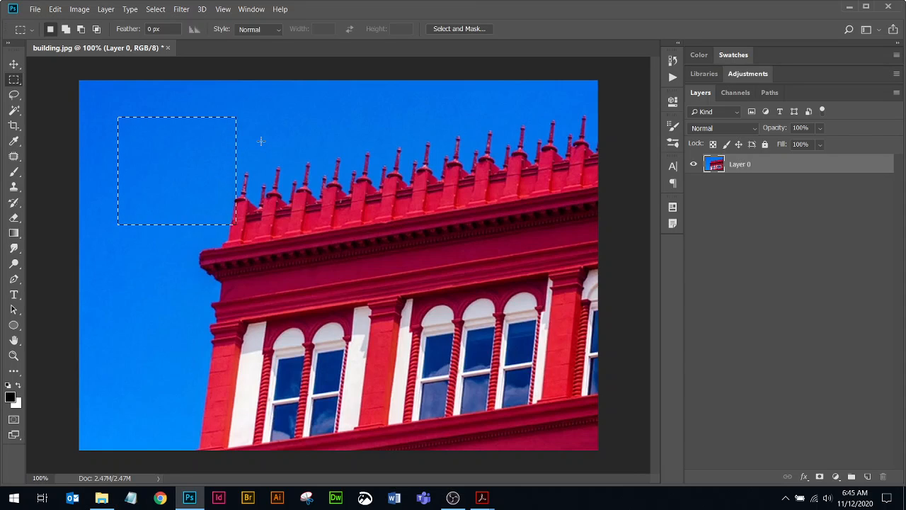
pyautogui.press('shift')
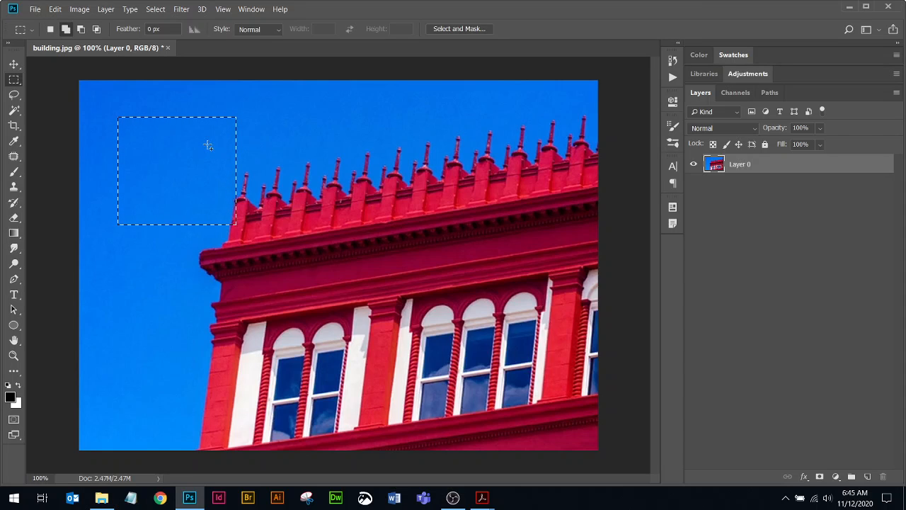
pyautogui.moveTo(202, 142); pyautogui.dragTo(310, 196)
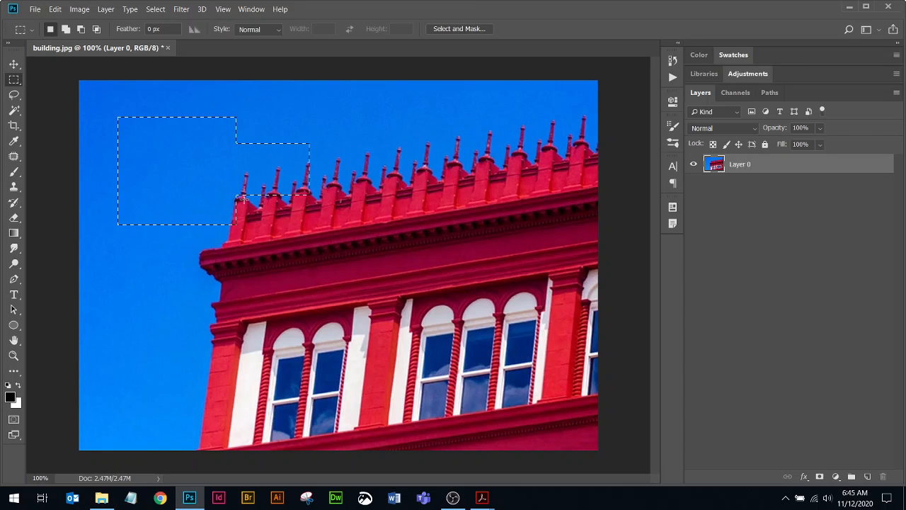
pyautogui.moveTo(175, 193); pyautogui.dragTo(214, 288)
pyautogui.moveTo(276, 116); pyautogui.dragTo(328, 167)
pyautogui.moveTo(248, 182); pyautogui.dragTo(296, 217)
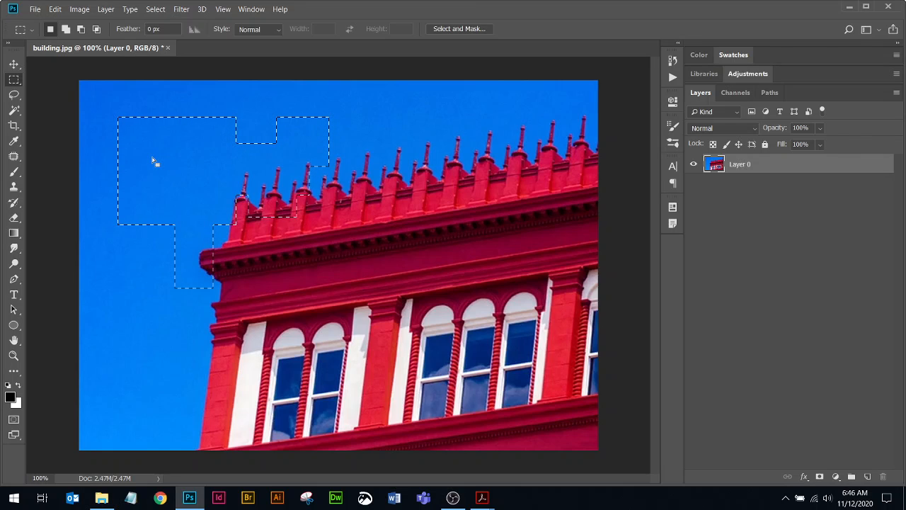
# Subtract several small rectangles from the edges and inside of the combined selection, and delete the remaining selected area.
pyautogui.press('alt')
pyautogui.moveTo(91, 182); pyautogui.dragTo(162, 225)
pyautogui.moveTo(177, 154); pyautogui.dragTo(219, 182)
pyautogui.moveTo(141, 101); pyautogui.dragTo(174, 136)
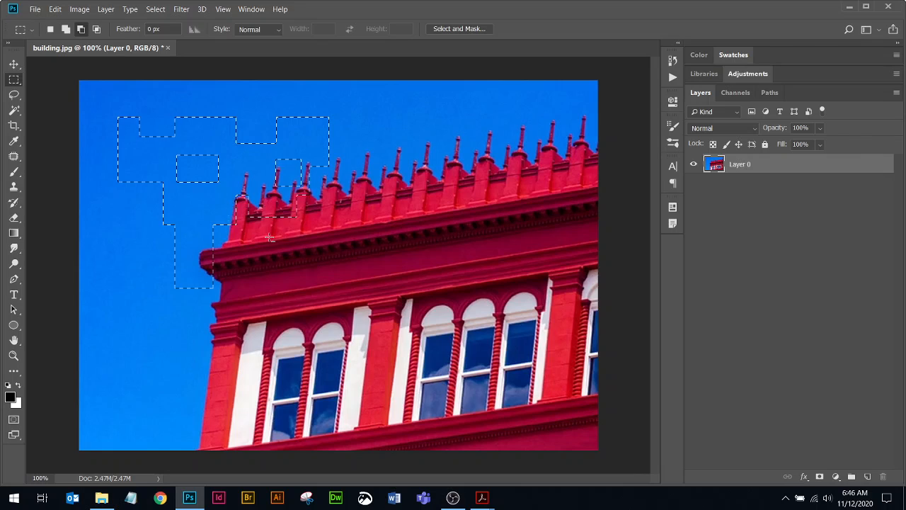
pyautogui.moveTo(228, 206); pyautogui.dragTo(269, 237)
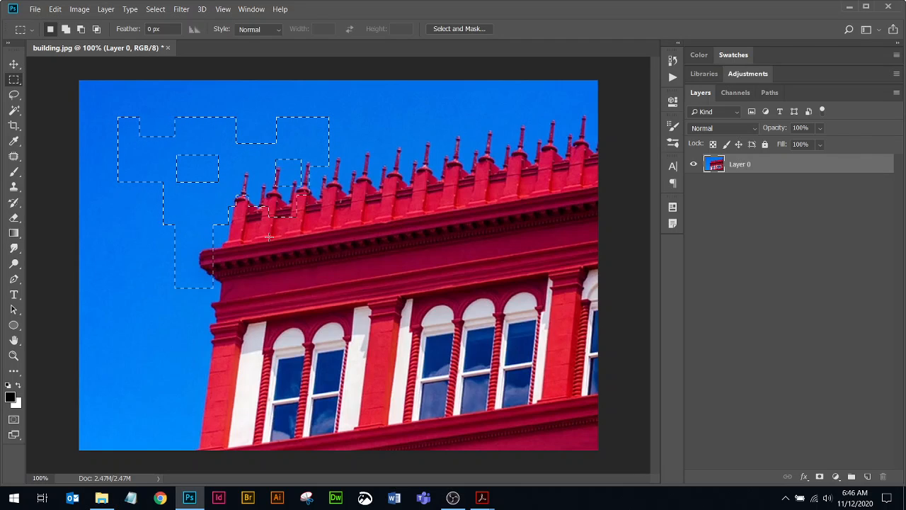
pyautogui.press('Delete')
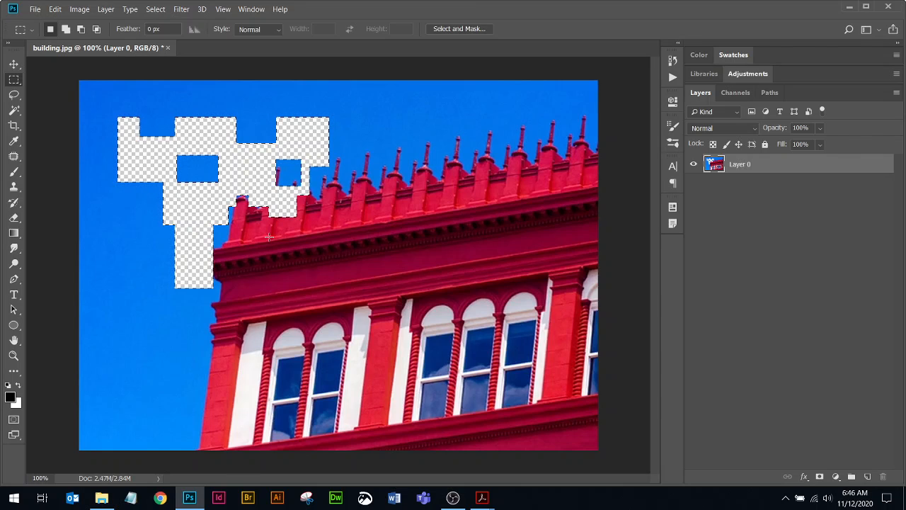
# Revert the image to its saved version and unlock the Background again as Layer 0.
pyautogui.press('F12')
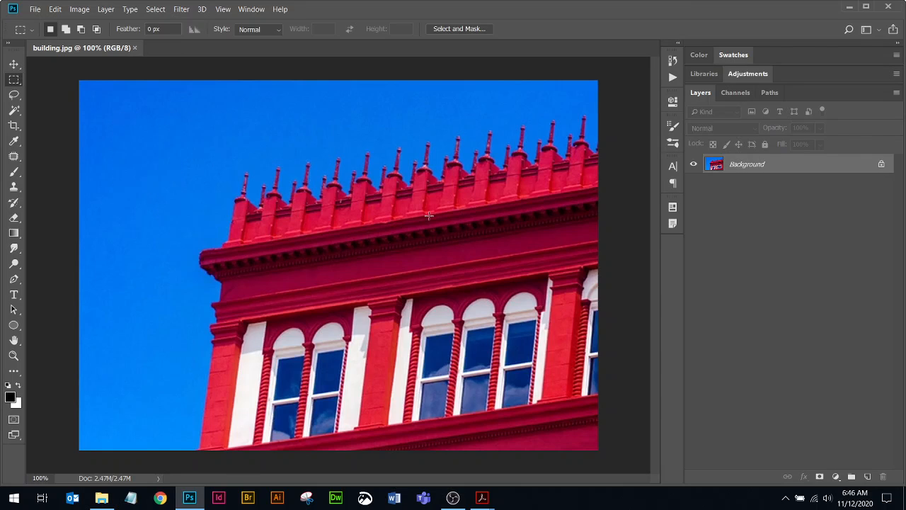
pyautogui.doubleClick(718, 165)
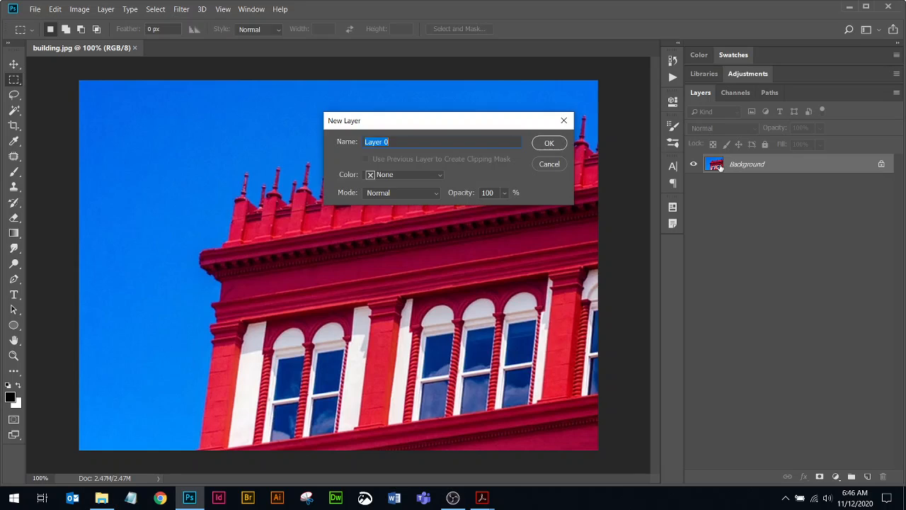
pyautogui.click(550, 143)
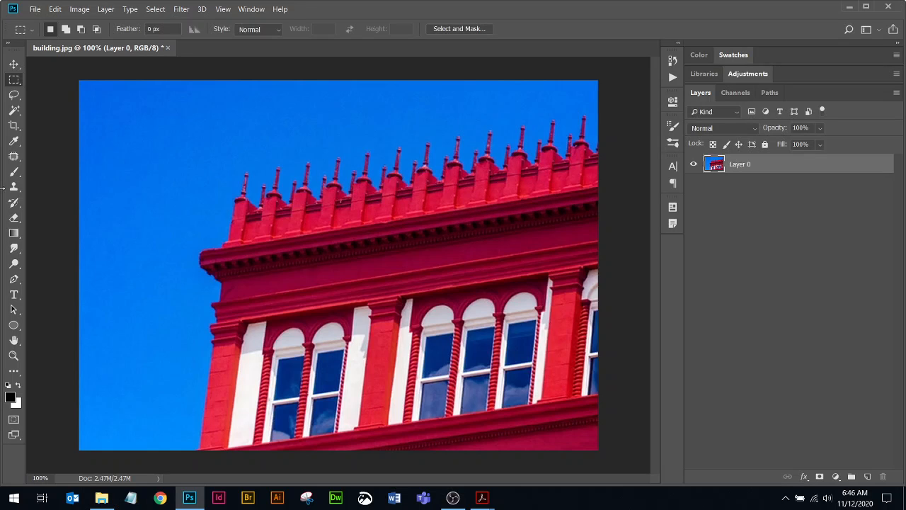
# Delete two large elliptical areas with the Elliptical Marquee Tool, one over the roof corner and one over the wall above the windows.
pyautogui.click(14, 83)
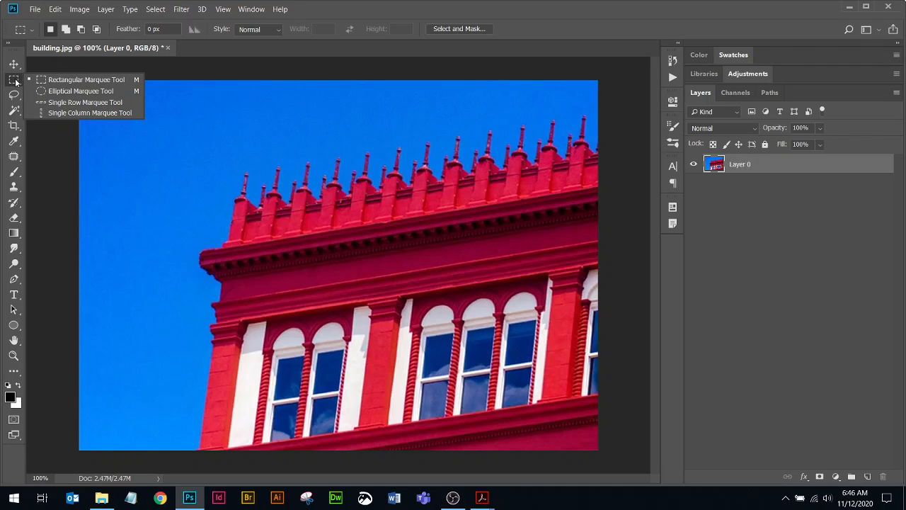
pyautogui.click(69, 93)
pyautogui.moveTo(165, 150); pyautogui.dragTo(363, 255)
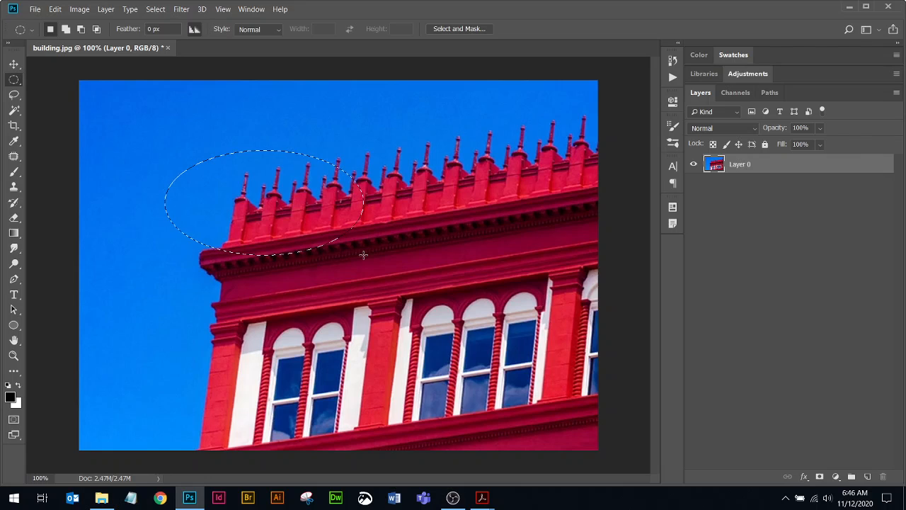
pyautogui.press('Delete')
pyautogui.moveTo(229, 237); pyautogui.dragTo(353, 326)
pyautogui.press('Delete')
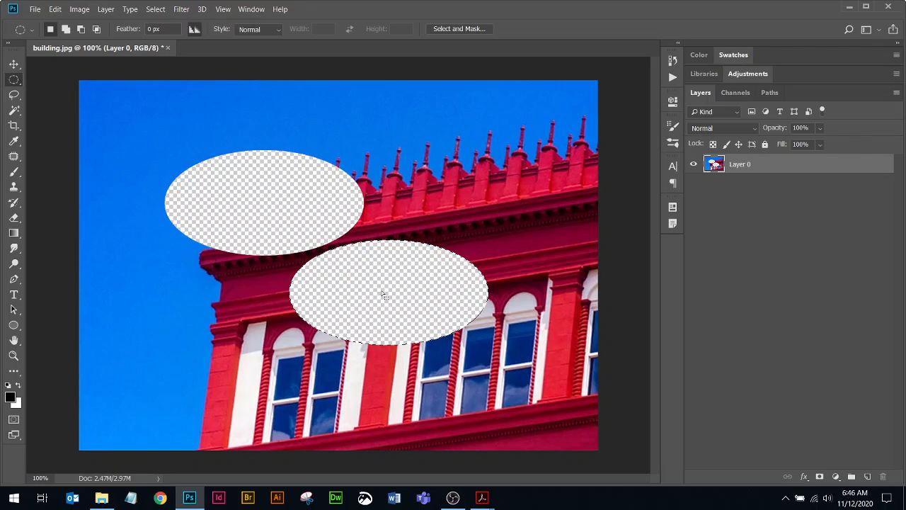
# Delete two small elliptical areas over the roof spires and an upright one on the wall above the right-hand windows.
pyautogui.moveTo(414, 155); pyautogui.dragTo(474, 199)
pyautogui.press('Delete')
pyautogui.moveTo(390, 125); pyautogui.dragTo(445, 163)
pyautogui.press('Delete')
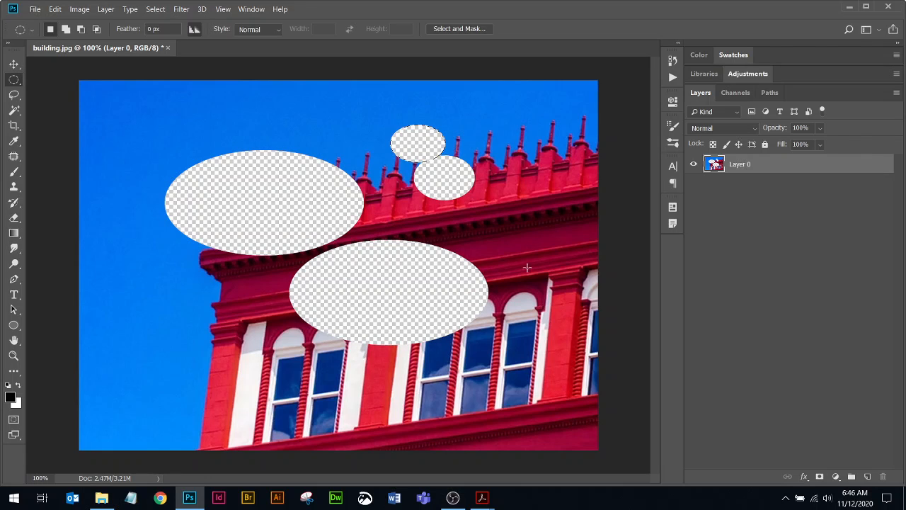
pyautogui.moveTo(515, 230); pyautogui.dragTo(569, 301)
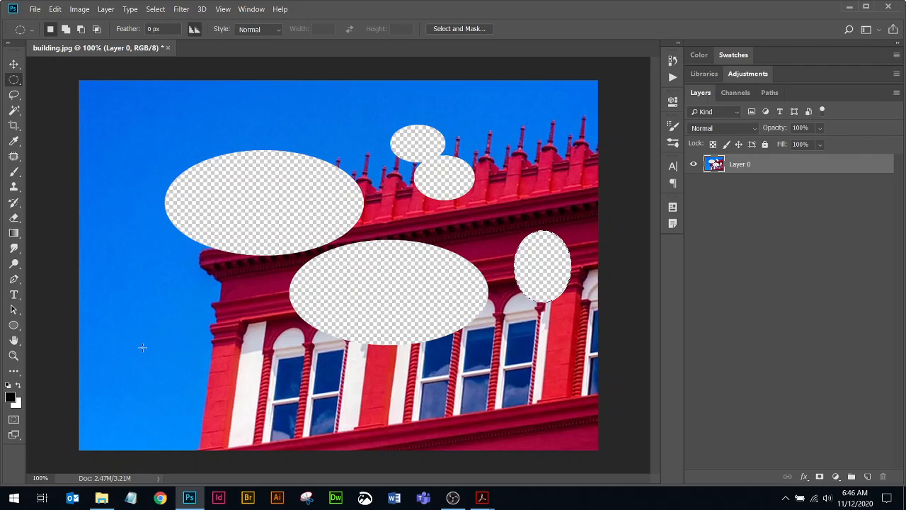
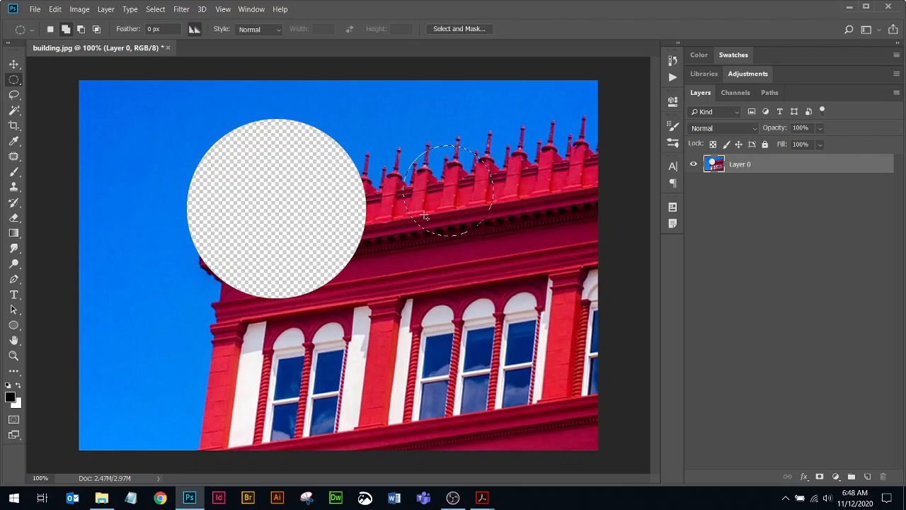
# Extend the circular roof selection with overlapping ellipses above and below it, then delete the combined area and deselect.
pyautogui.moveTo(449, 238); pyautogui.dragTo(485, 310)
pyautogui.moveTo(481, 170); pyautogui.dragTo(482, 171)
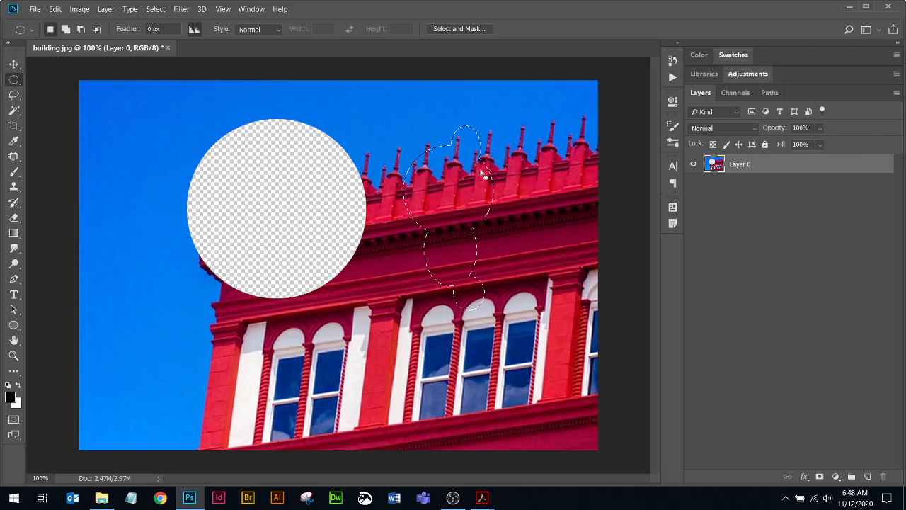
pyautogui.press('Delete')
pyautogui.hotkey('ctrl', 'd')
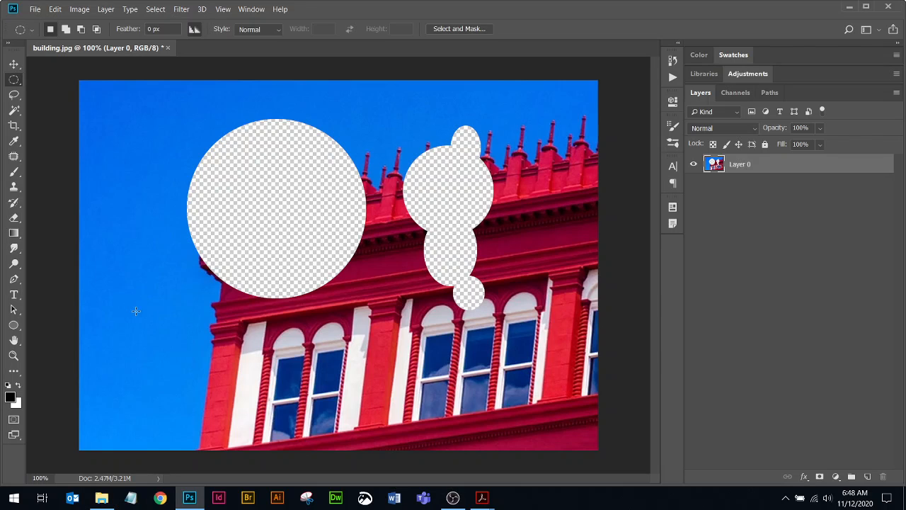
# Delete a ring-shaped area at the building's lower outer edge by subtracting a smaller ellipse from a large elliptical selection.
pyautogui.moveTo(148, 315); pyautogui.dragTo(292, 430)
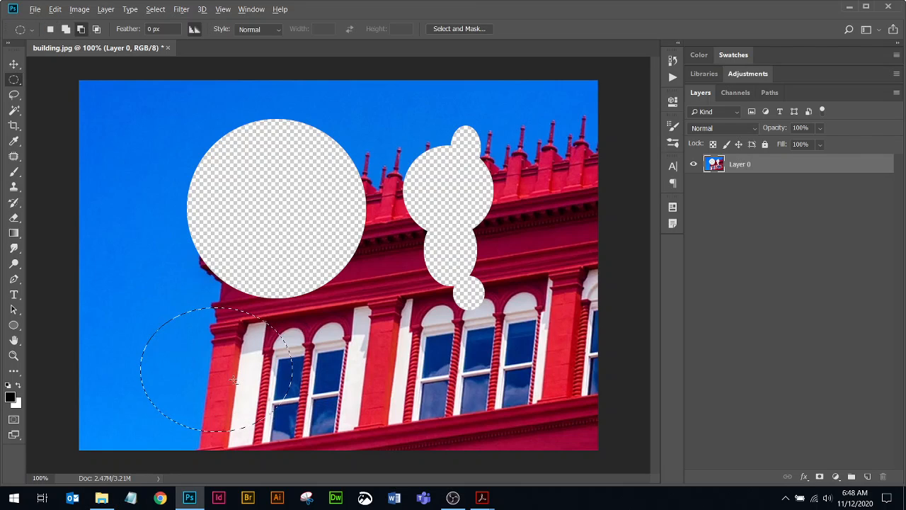
pyautogui.moveTo(179, 339); pyautogui.dragTo(259, 415)
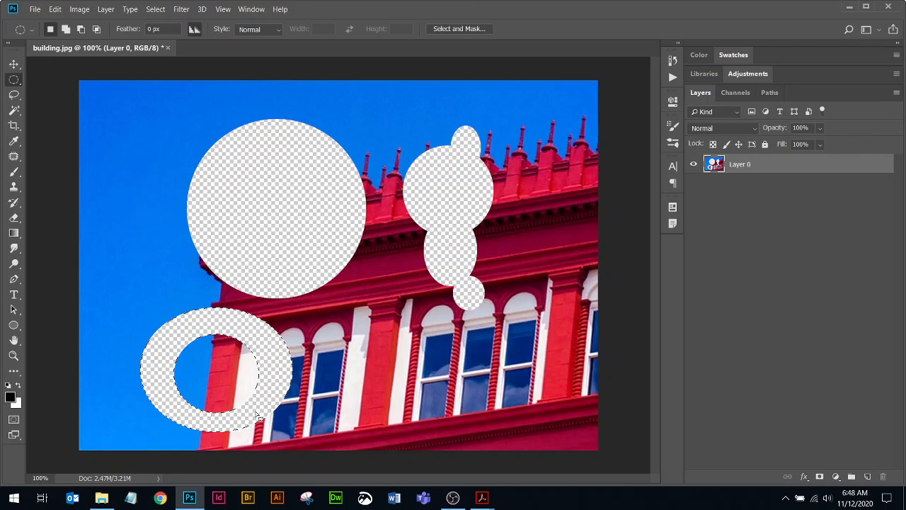
pyautogui.press('Delete')
# Restore the last saved version of building.jpg and turn its locked Background into the editable layer Layer 0.
pyautogui.press('F12')
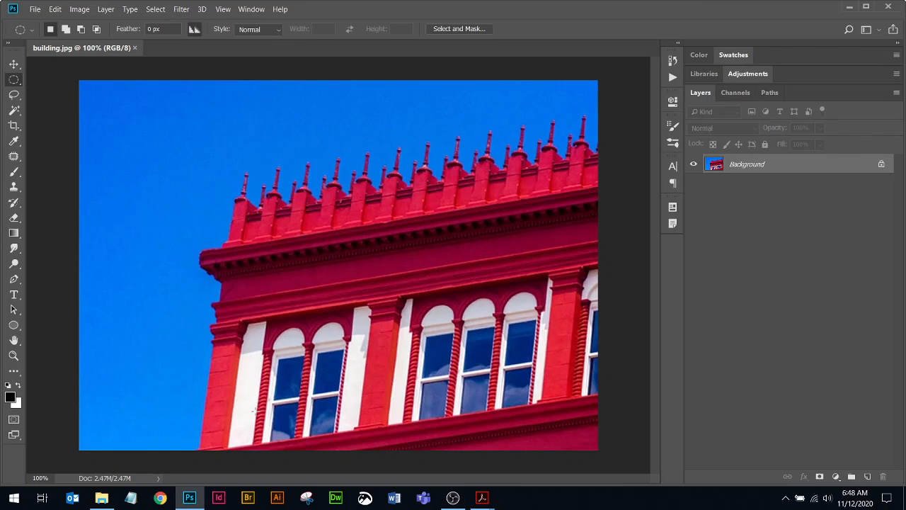
pyautogui.doubleClick(738, 165)
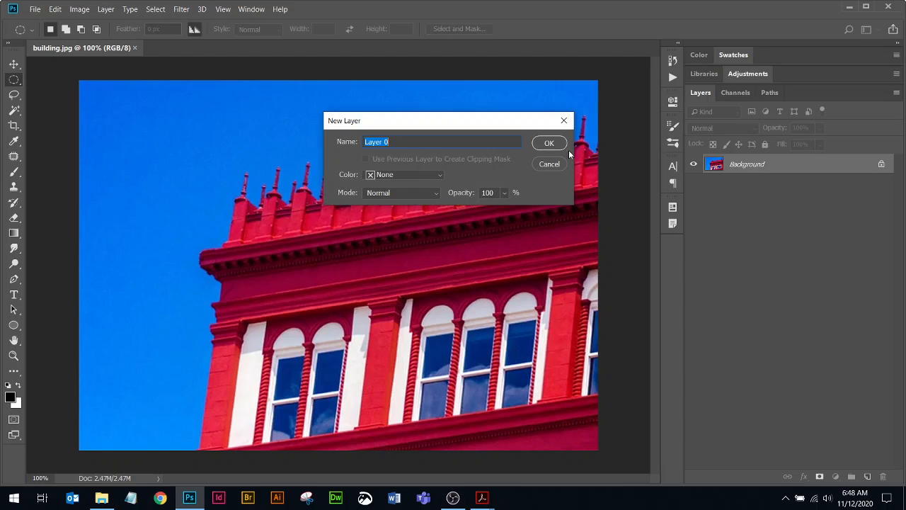
pyautogui.click(550, 143)
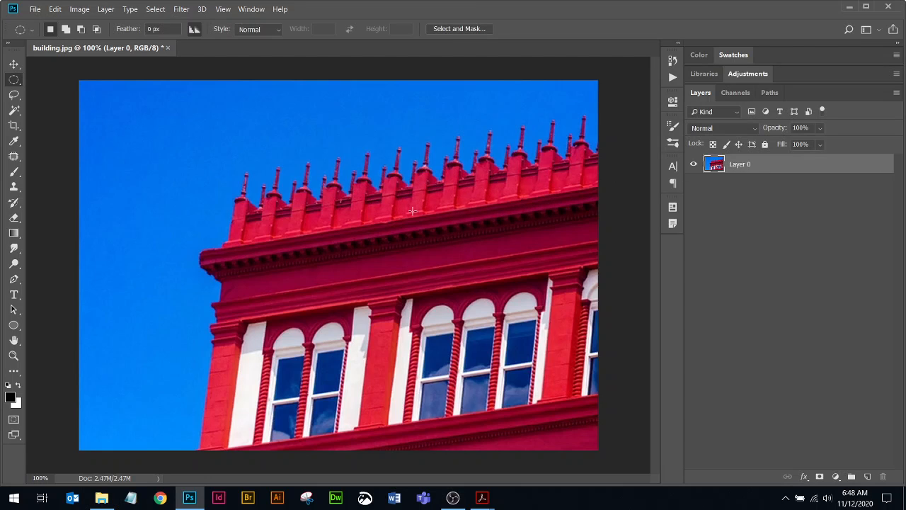
# Select a large ellipse over the middle of the roofline and upper wall, delete its contents, and undo the deletion.
pyautogui.moveTo(266, 156); pyautogui.dragTo(490, 351)
pyautogui.press('Delete')
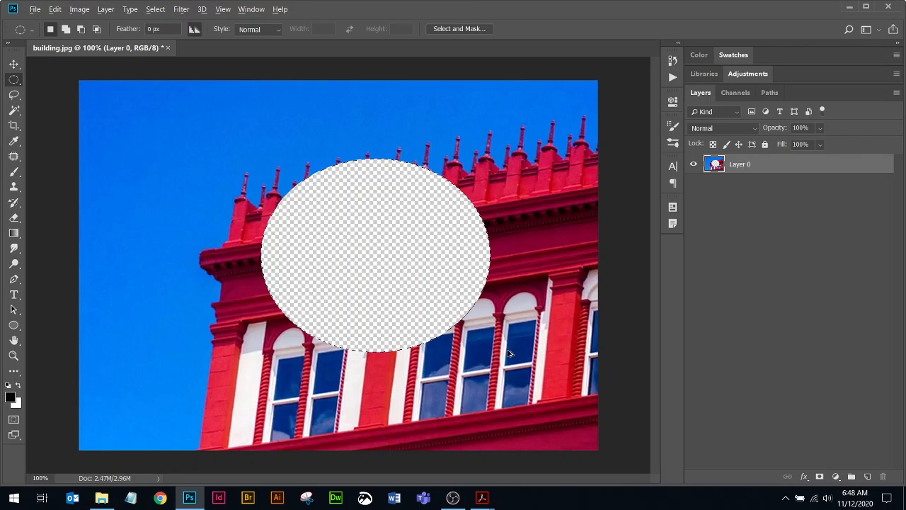
pyautogui.hotkey('ctrl', 'z')
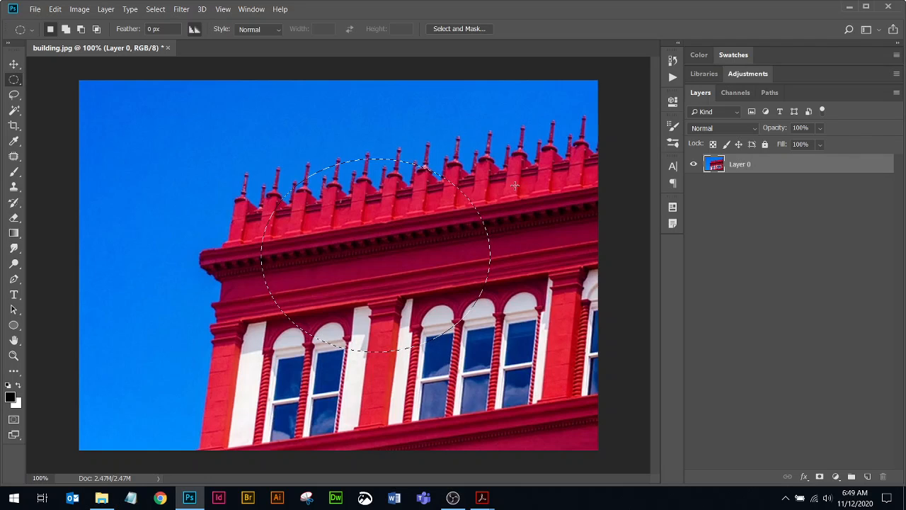
# Switch to Acrobat, look up the selects inverse entry in Keyboard Shortcuts 2020.pdf, and return to Photoshop.
pyautogui.moveTo(492, 499)
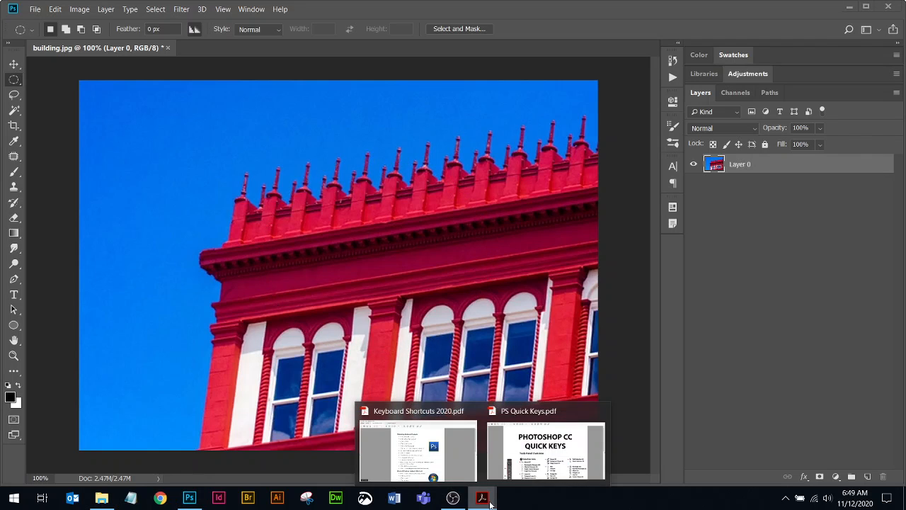
pyautogui.click(442, 442)
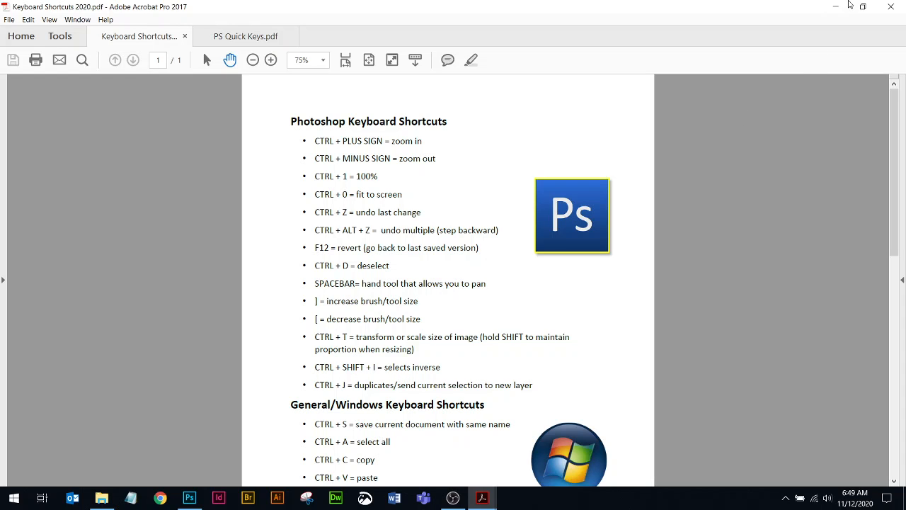
pyautogui.click(838, 7)
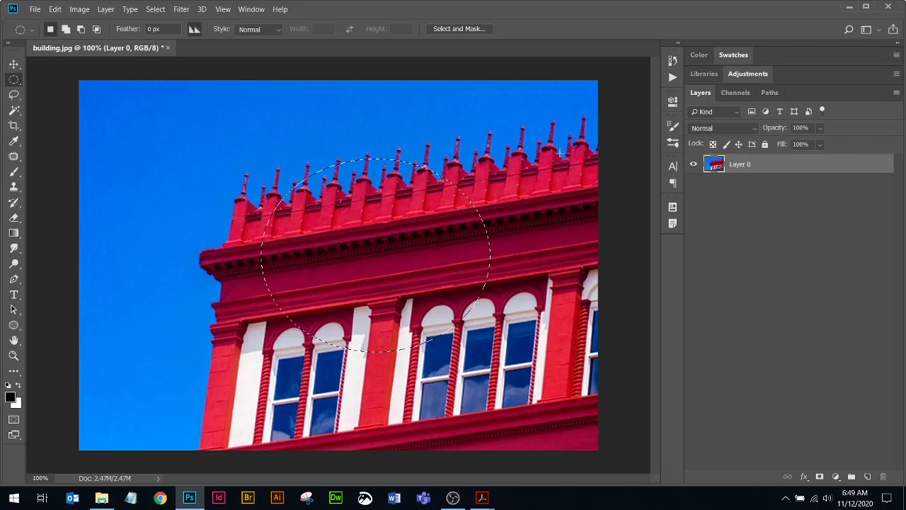
# Invert the elliptical selection, delete everything outside the ellipse, and undo the deletion.
pyautogui.hotkey('ctrl', 'shift', 'i')
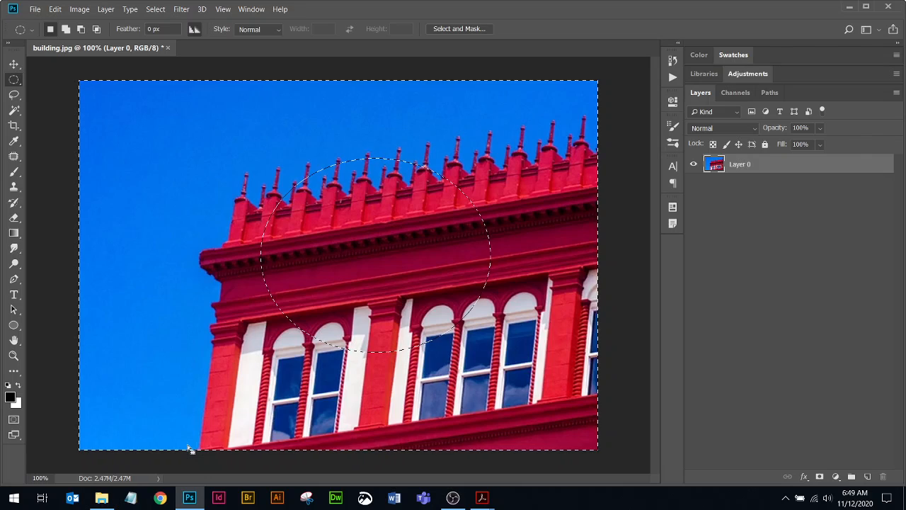
pyautogui.press('Delete')
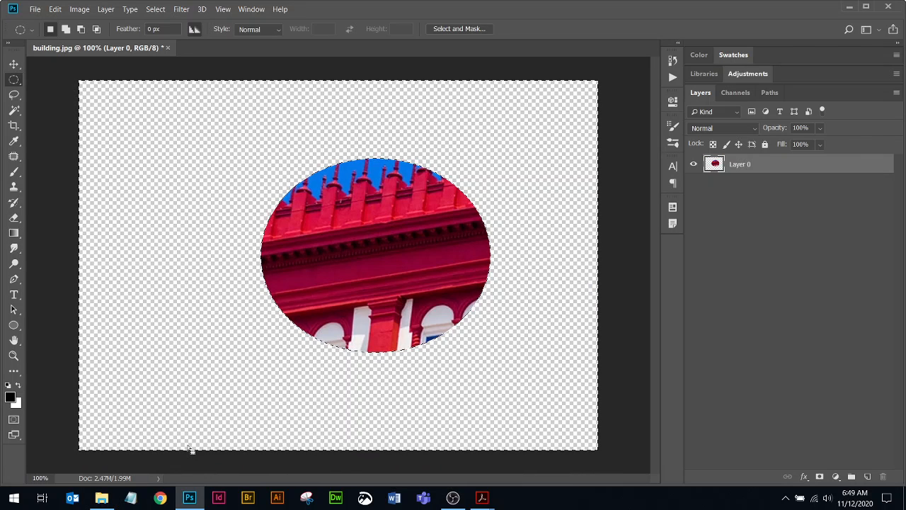
pyautogui.hotkey('ctrl', 'z')
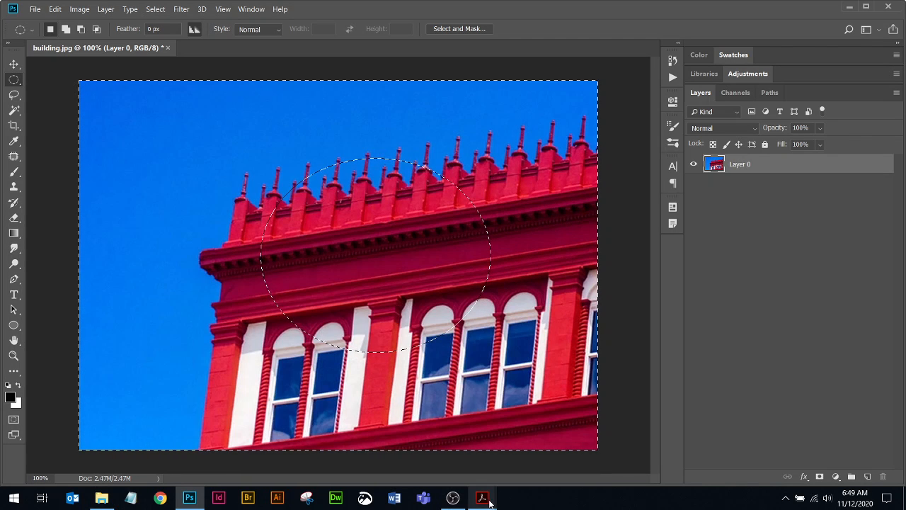
# In Acrobat, highlight the undo multiple (step backward) entry in Keyboard Shortcuts 2020.pdf and return to Photoshop.
pyautogui.moveTo(488, 501)
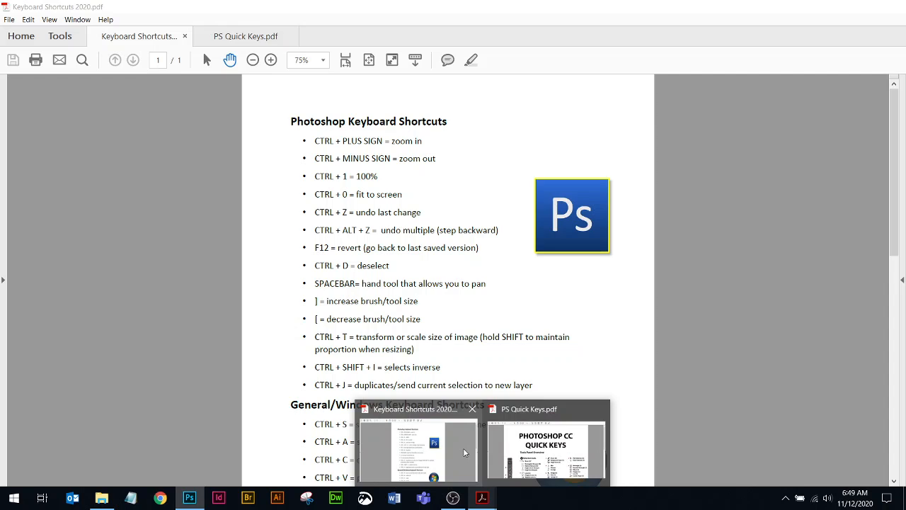
pyautogui.click(463, 448)
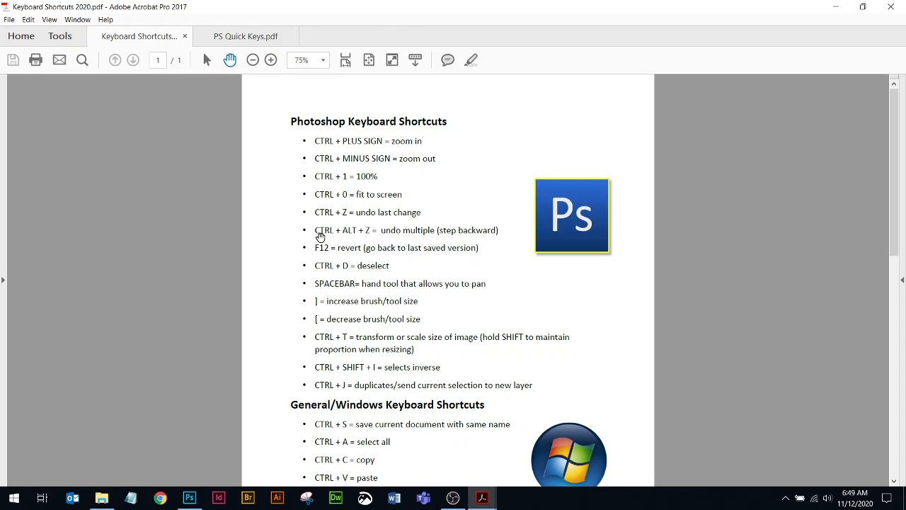
pyautogui.click(471, 60)
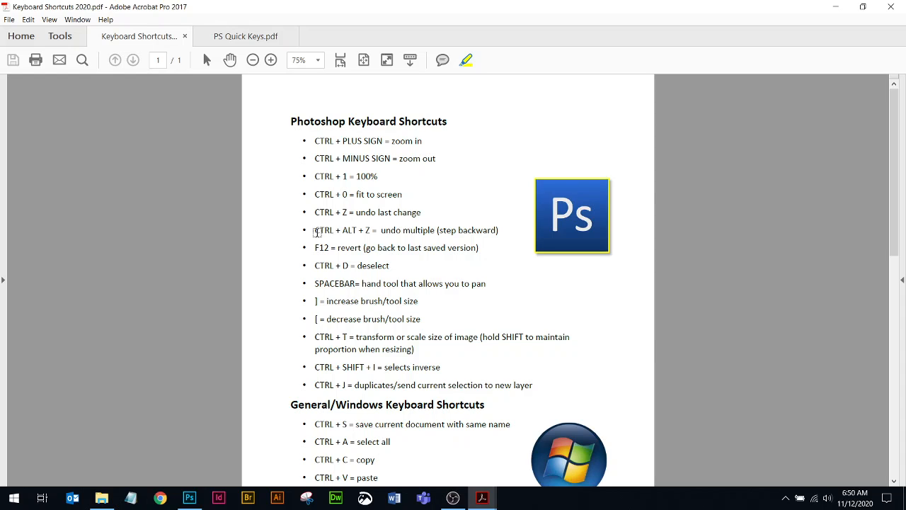
pyautogui.moveTo(315, 231); pyautogui.dragTo(510, 238)
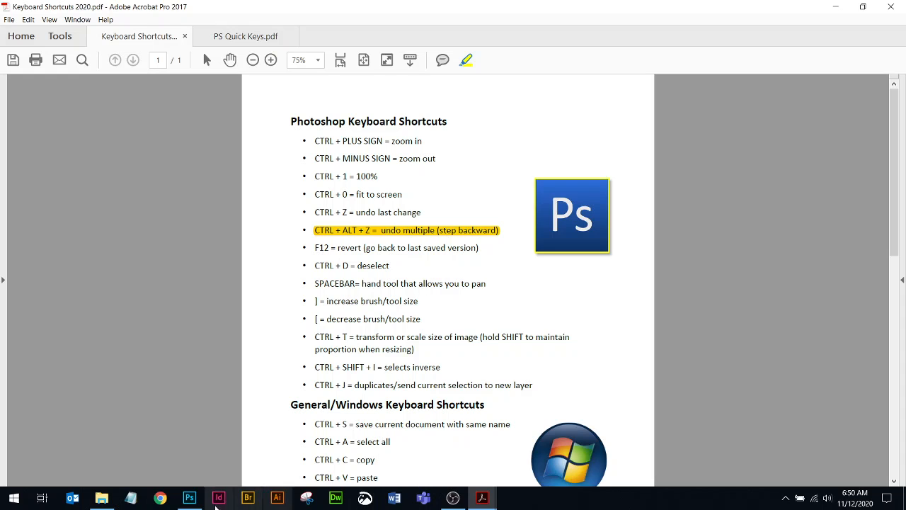
pyautogui.click(189, 499)
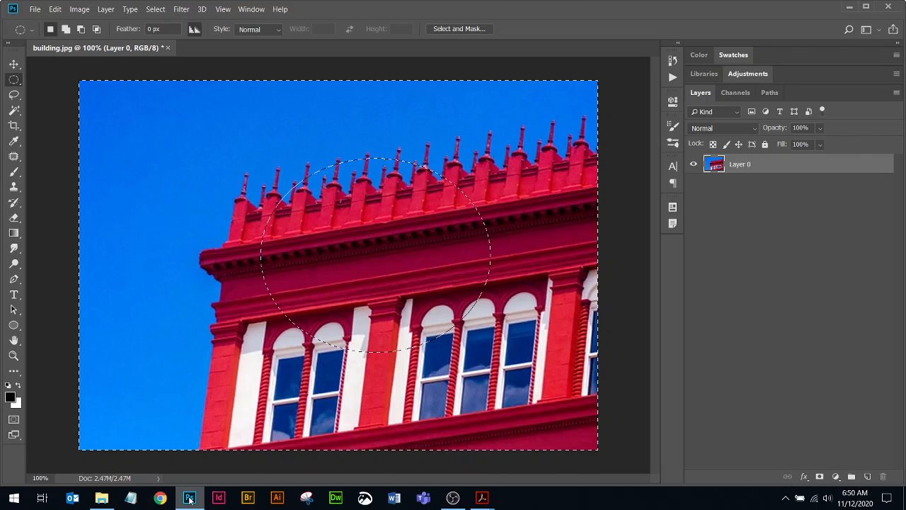
# Replace the current selection with overlapping ellipses running from the sky down over the building's upper corner.
pyautogui.hotkey('ctrl', 'd')
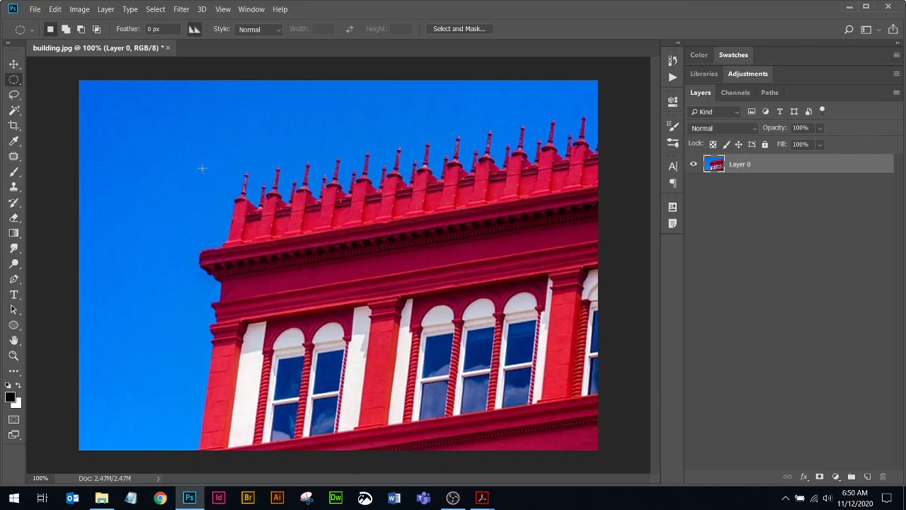
pyautogui.moveTo(127, 129); pyautogui.dragTo(226, 226)
pyautogui.moveTo(170, 200); pyautogui.dragTo(280, 320)
# Invert the combined ellipse selection, delete everything outside the ellipses, undo the deletion, and deselect.
pyautogui.rightClick(164, 162)
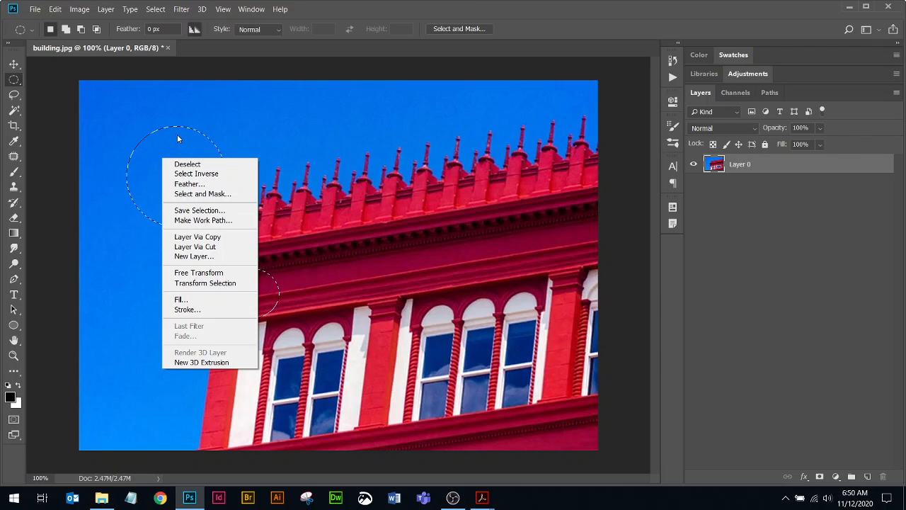
pyautogui.click(203, 174)
pyautogui.press('Delete')
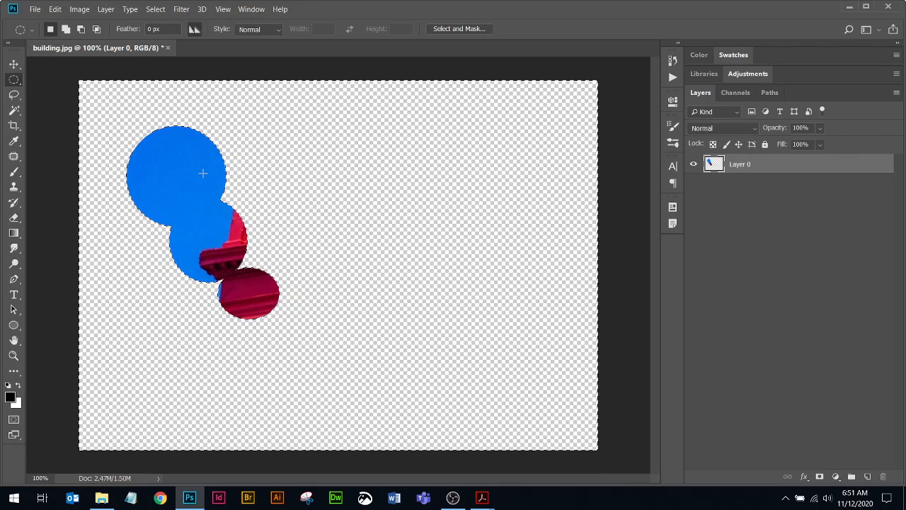
pyautogui.hotkey('ctrl', 'z')
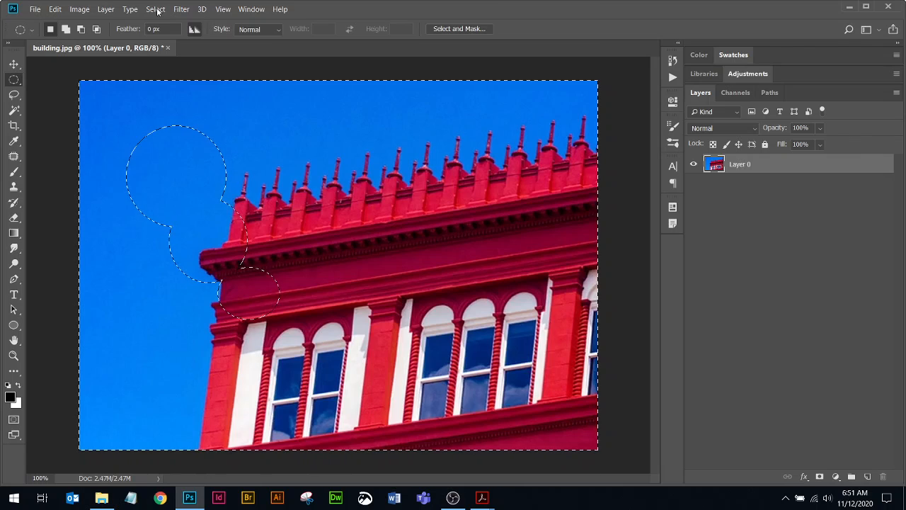
pyautogui.hotkey('ctrl', 'd')
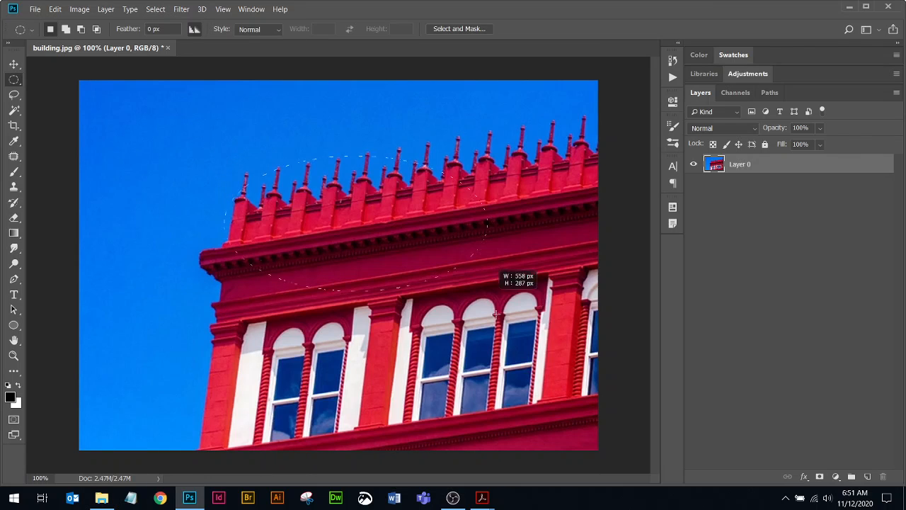
# Delete five one-pixel rows and four one-pixel columns across the image with the Single Row and Single Column Marquee tools.
pyautogui.rightClick(13, 79)
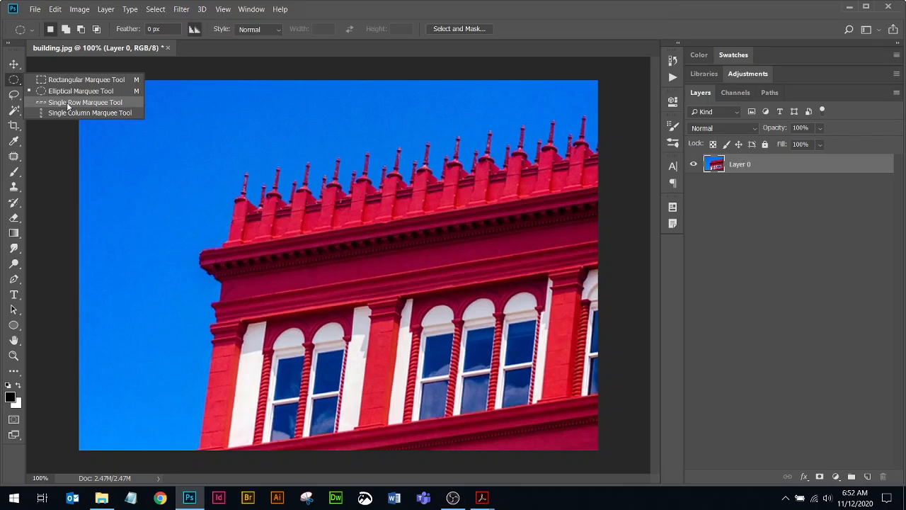
pyautogui.click(89, 113)
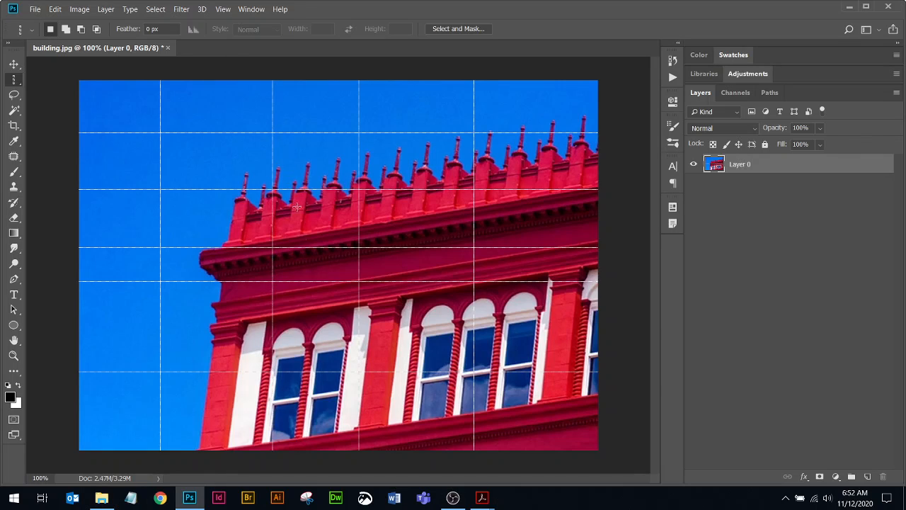
# In Acrobat, highlight the zoom in and zoom out entries in Keyboard Shortcuts 2020.pdf and return to Photoshop.
pyautogui.click(483, 498)
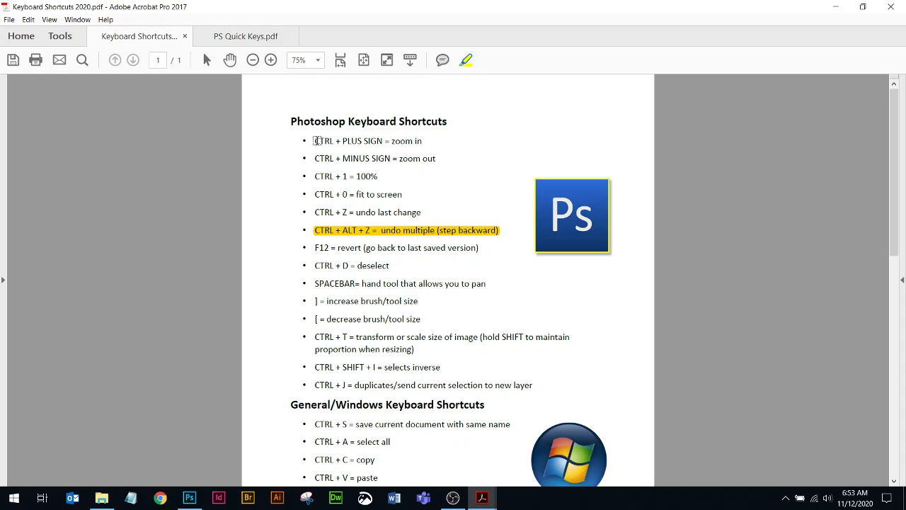
pyautogui.moveTo(315, 141); pyautogui.dragTo(455, 159)
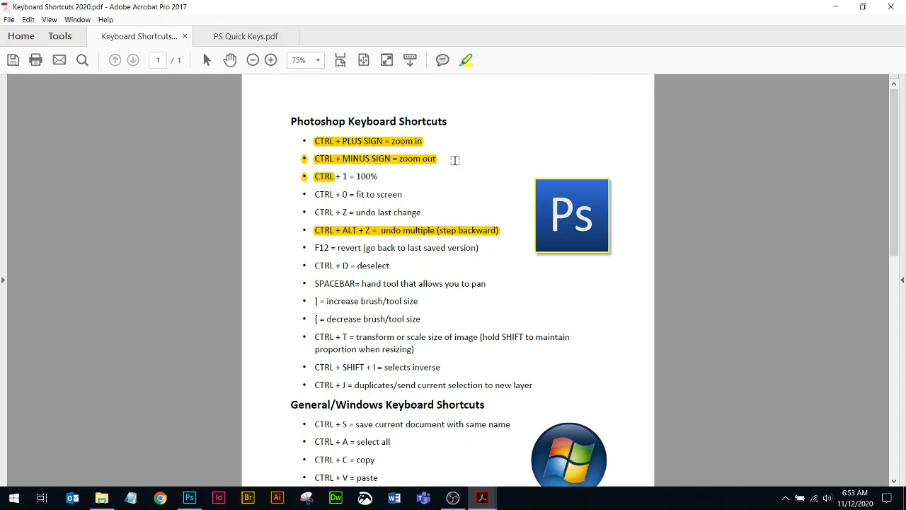
pyautogui.click(836, 6)
# Examine the deleted one-pixel lines at 1200% magnification and restore the view to 100%.
pyautogui.hotkey('ctrl', '+')
pyautogui.hotkey('ctrl', '+')
pyautogui.hotkey('ctrl', '+')
pyautogui.hotkey('ctrl', '+')
pyautogui.hotkey('ctrl', '+')
pyautogui.hotkey('ctrl', '+')
pyautogui.hotkey('ctrl', '+')
pyautogui.hotkey('ctrl', '+')
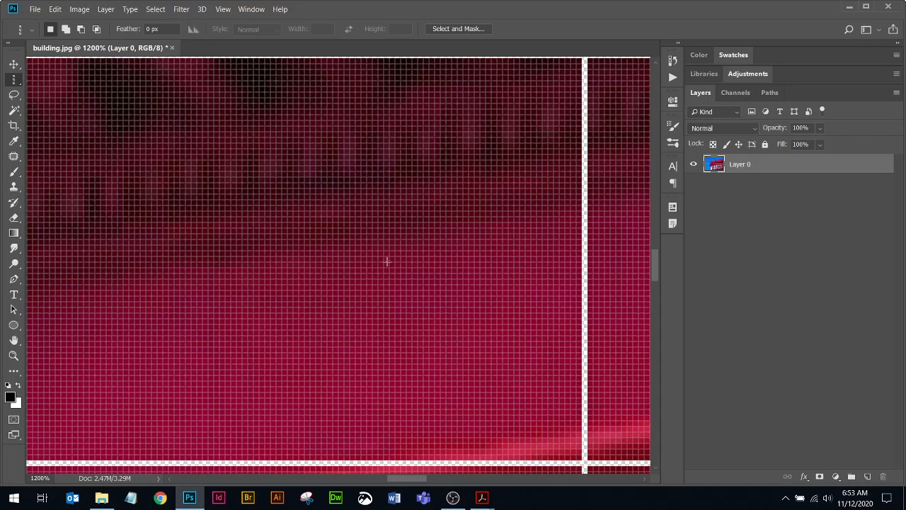
pyautogui.scroll(5, 301, 177)
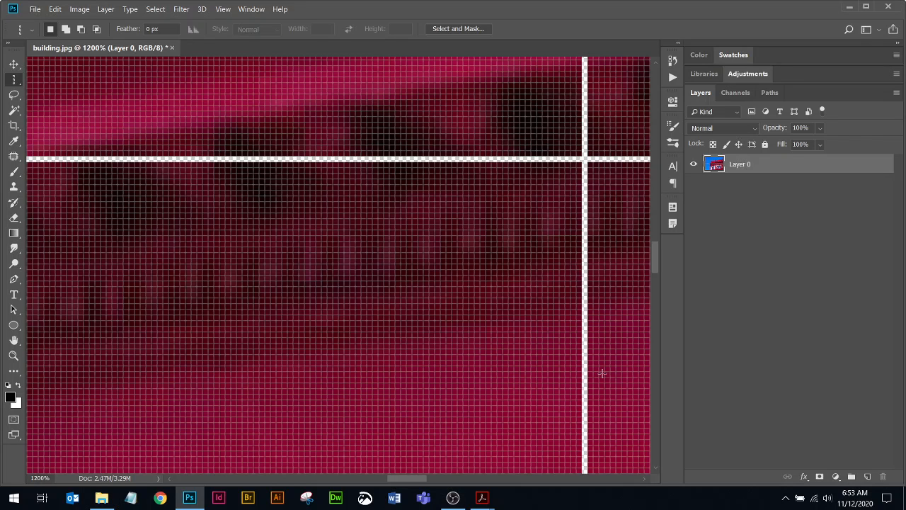
pyautogui.hotkey('ctrl', '1')
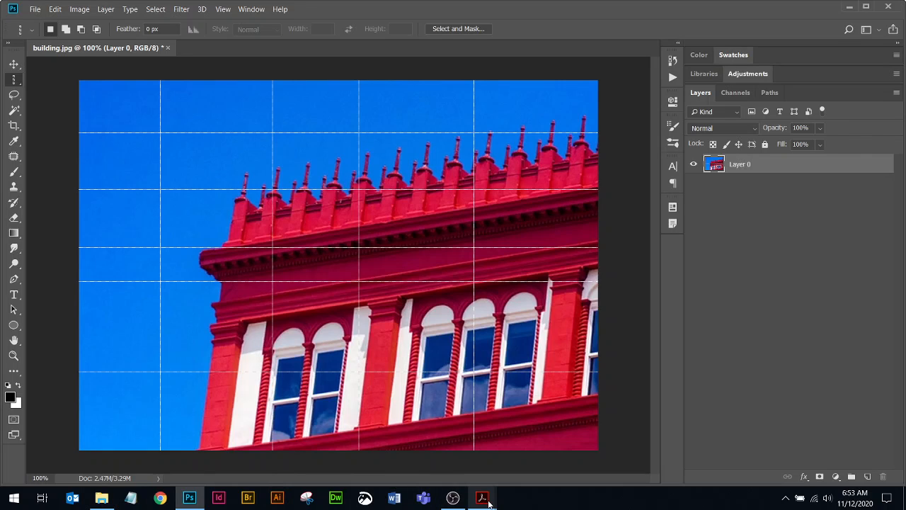
# In Acrobat, highlight the revert, deselect and selects inverse entries in Keyboard Shortcuts 2020.pdf and return to Photoshop.
pyautogui.moveTo(489, 503)
pyautogui.click(411, 427)
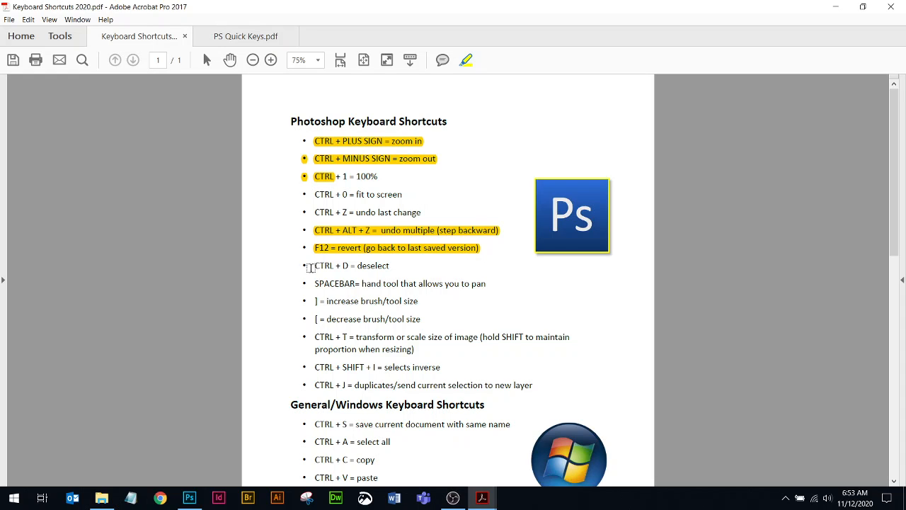
pyautogui.moveTo(315, 266); pyautogui.dragTo(390, 266)
pyautogui.moveTo(314, 368); pyautogui.dragTo(442, 368)
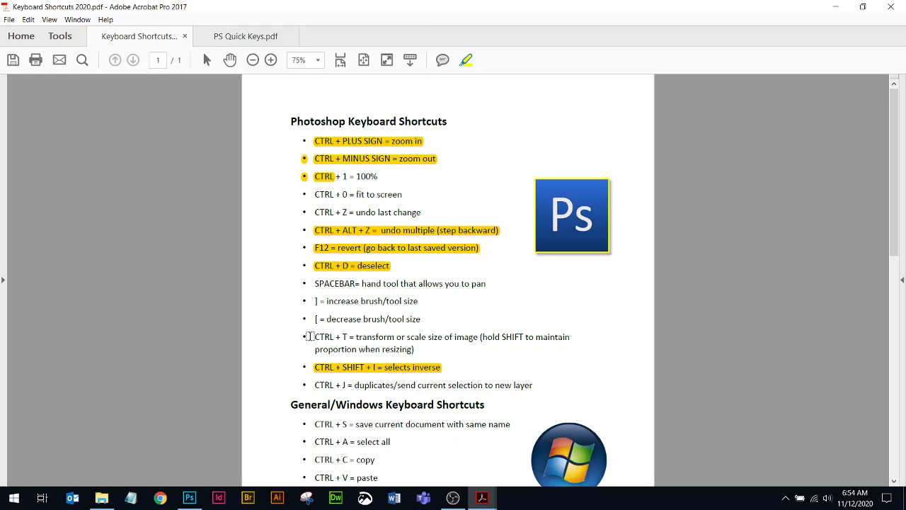
pyautogui.moveTo(489, 504)
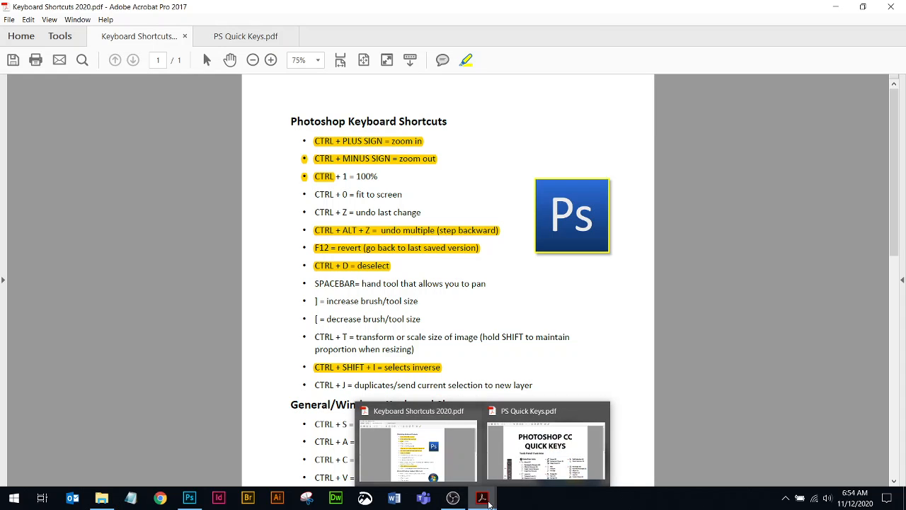
pyautogui.click(192, 499)
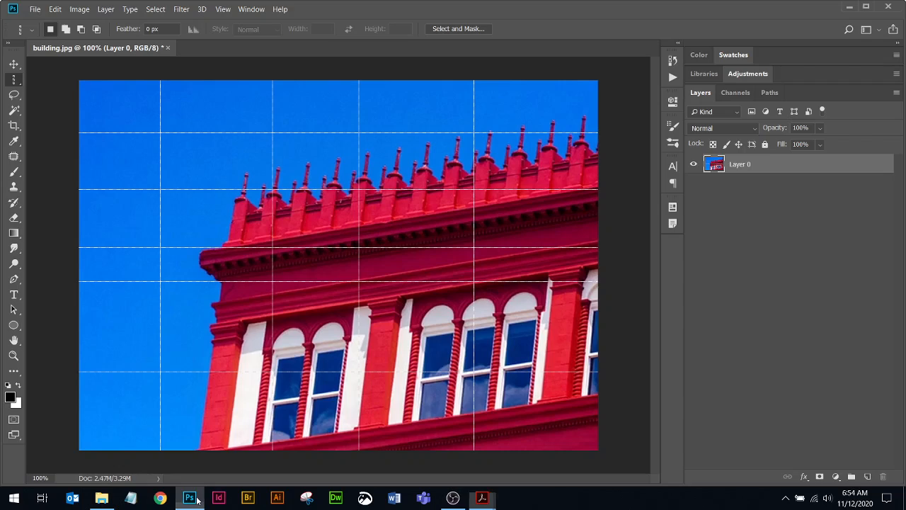